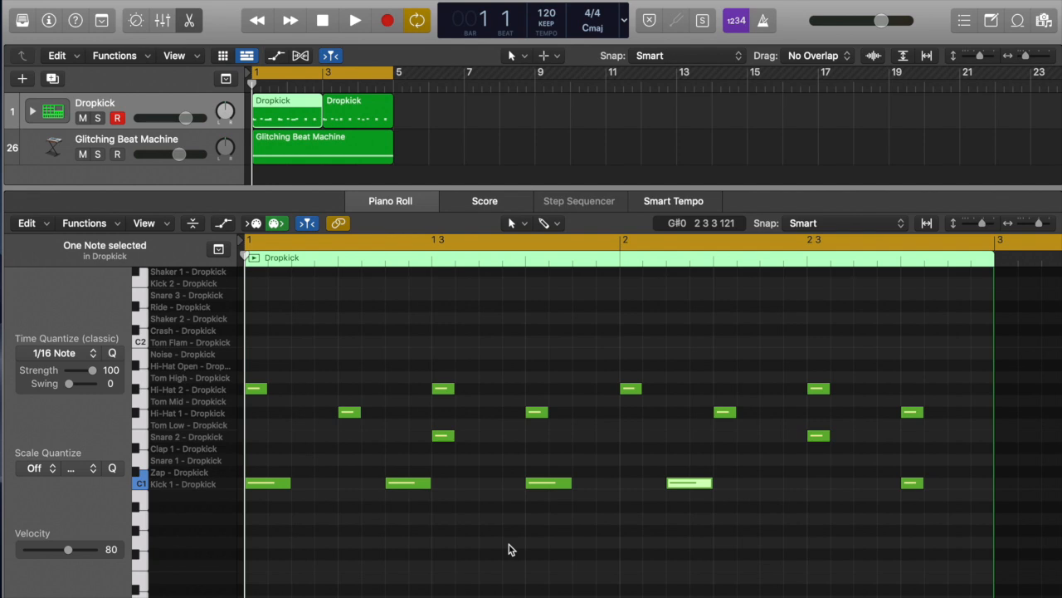
Play the Dropkick drum pattern and audition its first and last kick notes and the second Snare 2 note.
left_click(525, 368)
key("space")
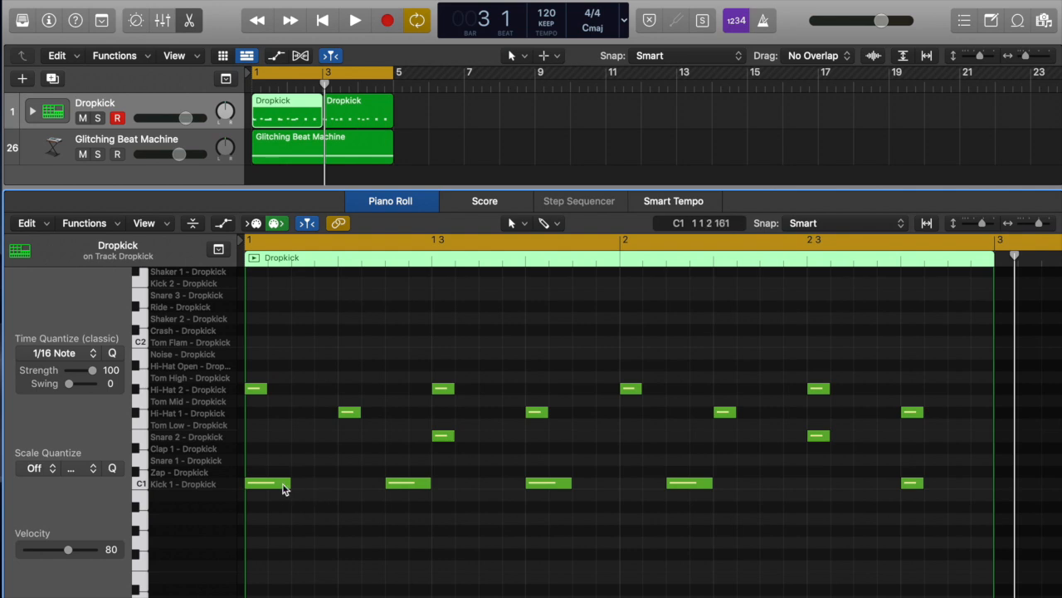
left_click(277, 487)
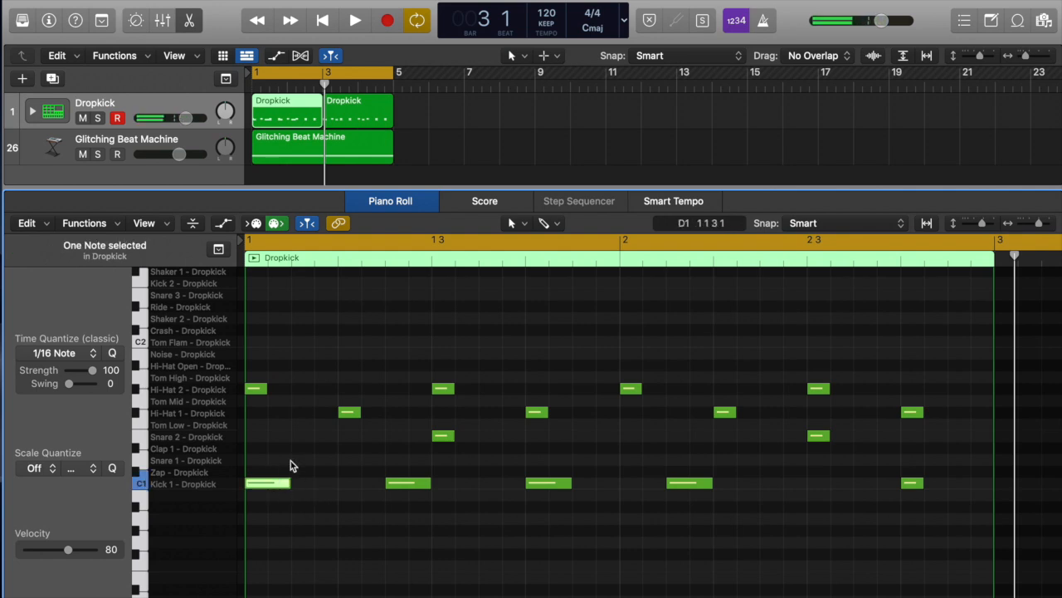
left_click_drag(269, 485, 356, 510)
key("Delete")
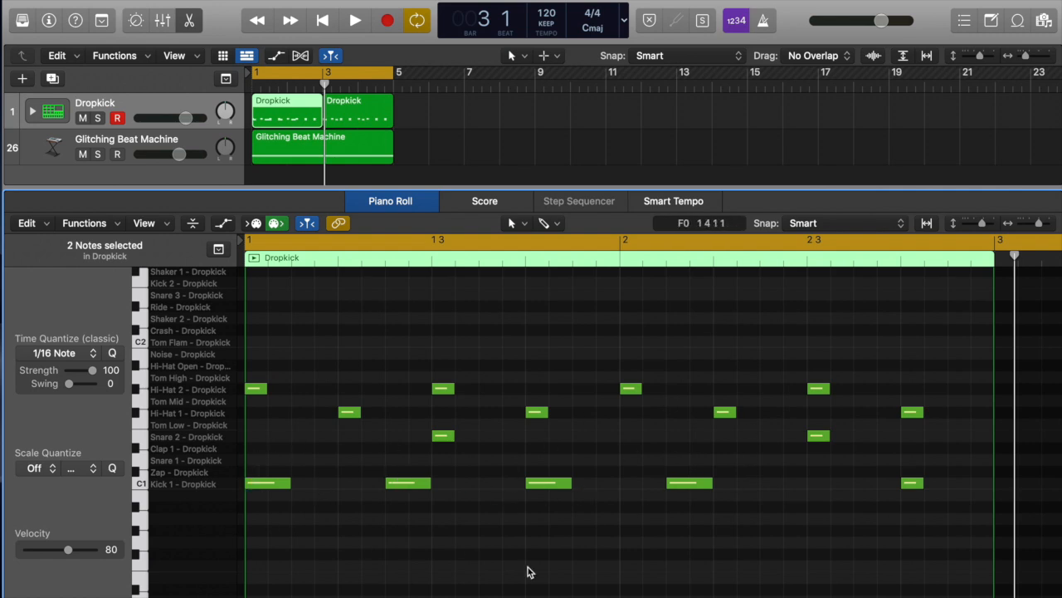
left_click(819, 436)
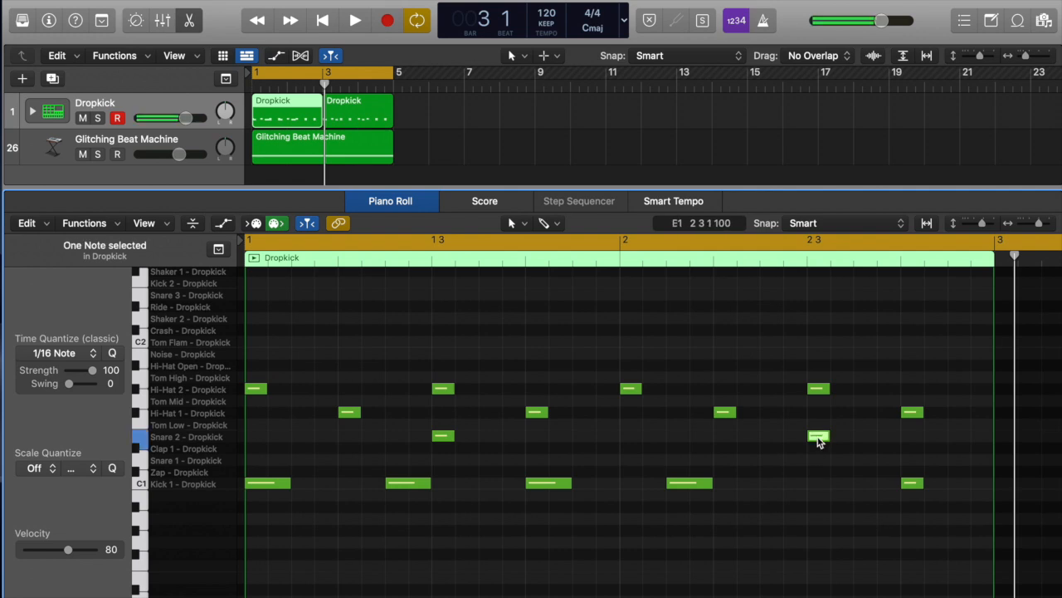
left_click(903, 483)
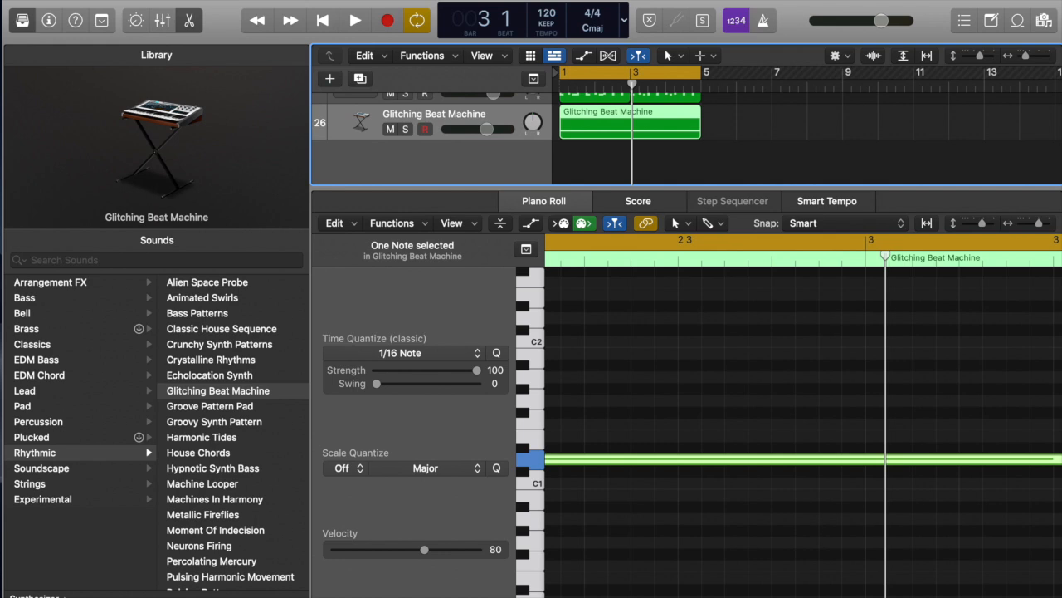
Duplicate the Glitching Beat Machine track and load the Heavy Sub Bass sound from the Bass category on the new track.
left_click(25, 298)
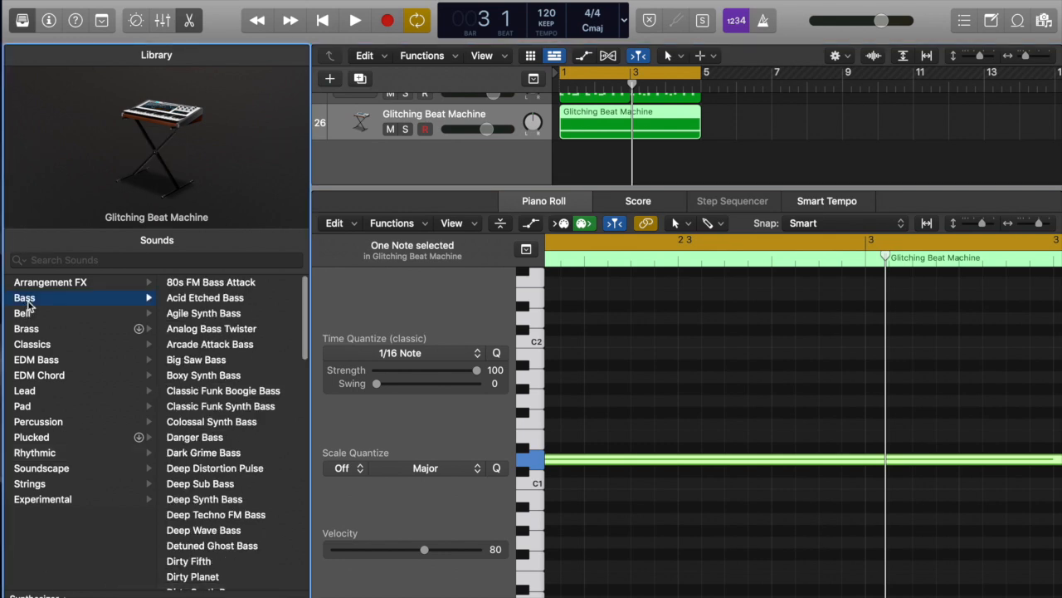
scroll(228, 448, "down", 10)
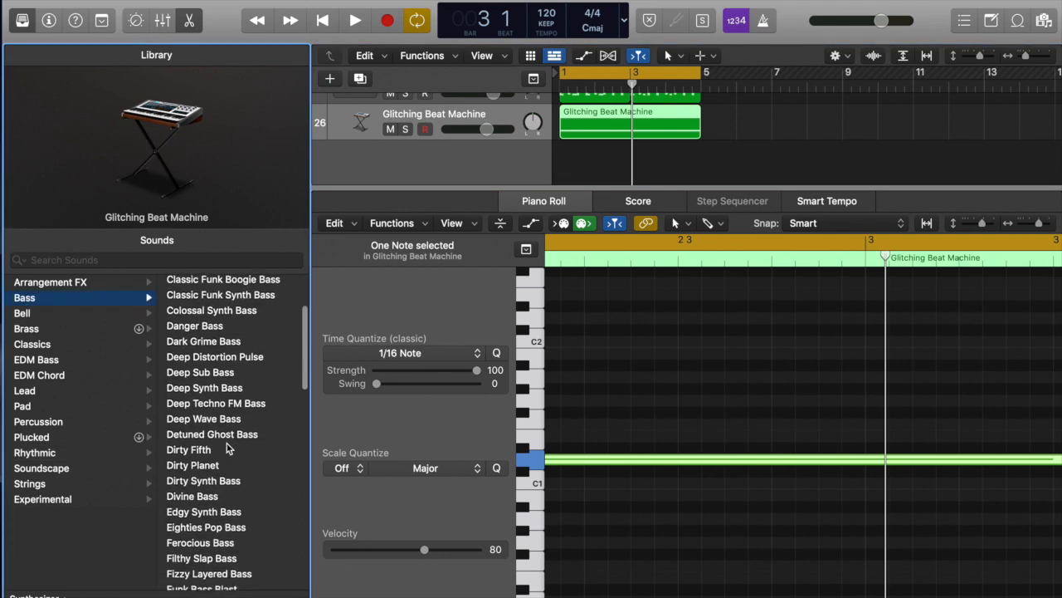
scroll(228, 448, "down", 4)
key("super+d")
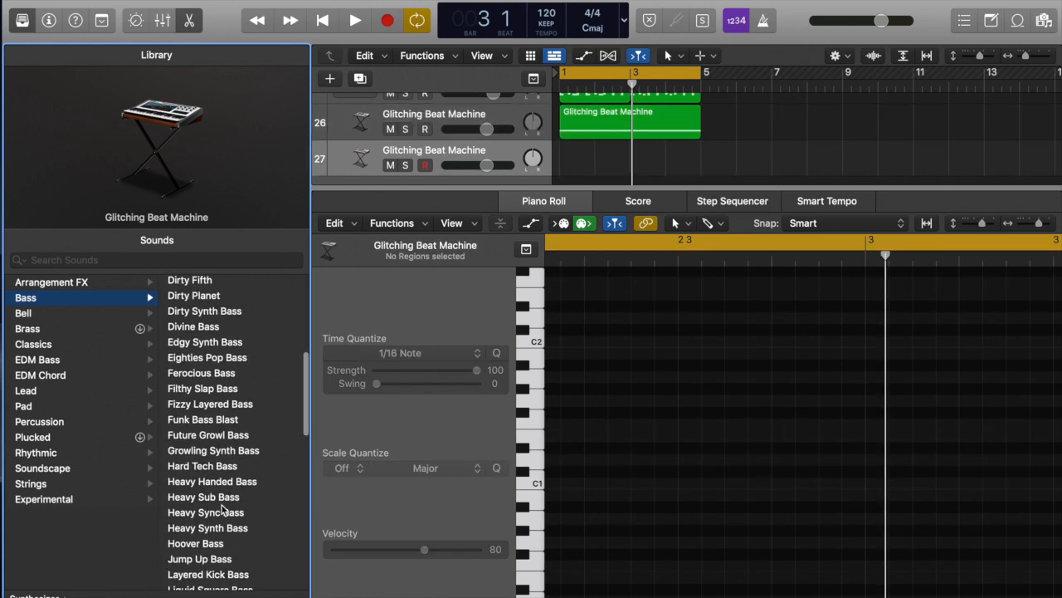
left_click(225, 498)
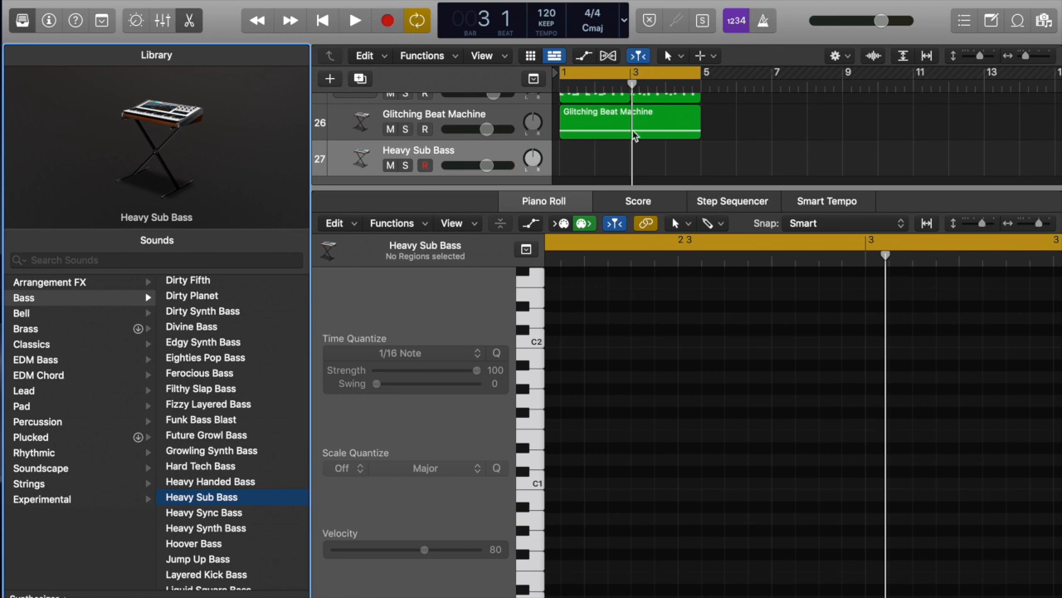
Create an empty four-bar region on the Heavy Sub Bass track and paste the five Kick 1 notes of the first Dropkick region at its start.
left_click(591, 483, "super")
scroll(579, 408, "up", 5)
scroll(581, 408, "up", 2)
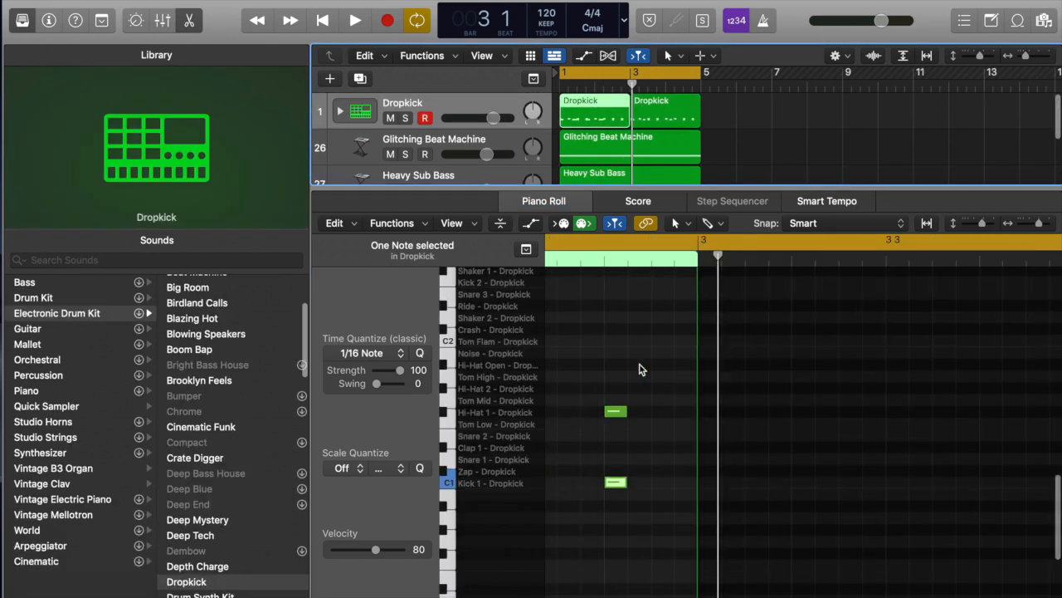
scroll(639, 370, "right", 1)
left_click_drag(1048, 226, 1044, 226)
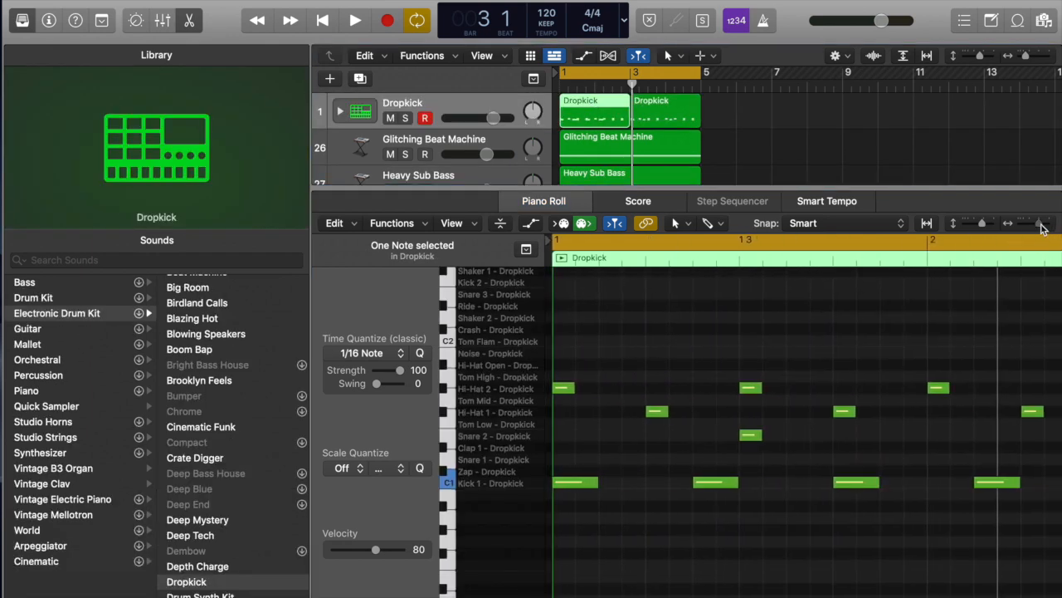
left_click_drag(565, 510, 979, 464)
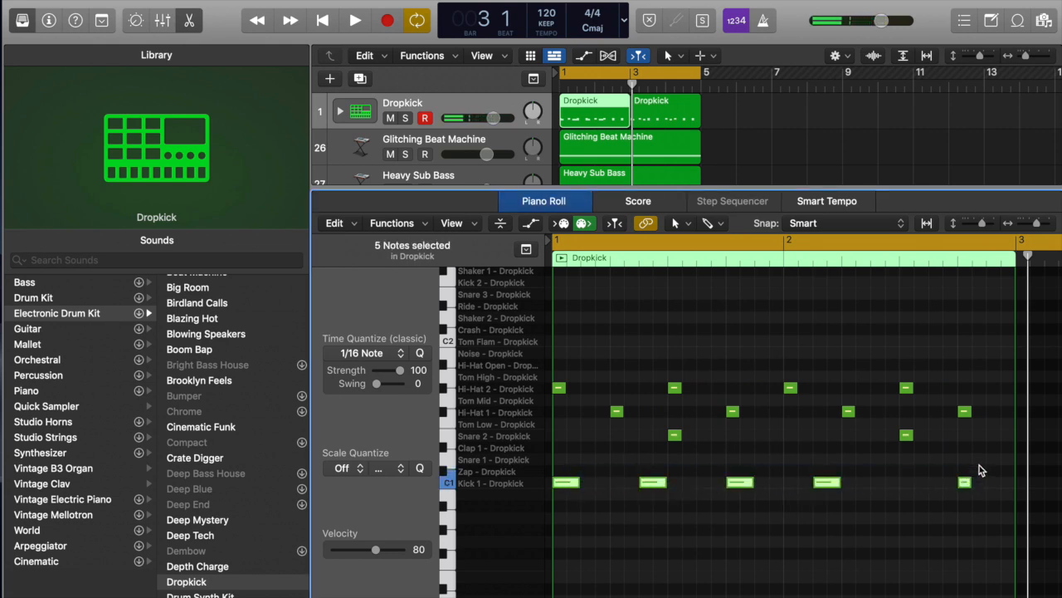
scroll(590, 128, "down", 2)
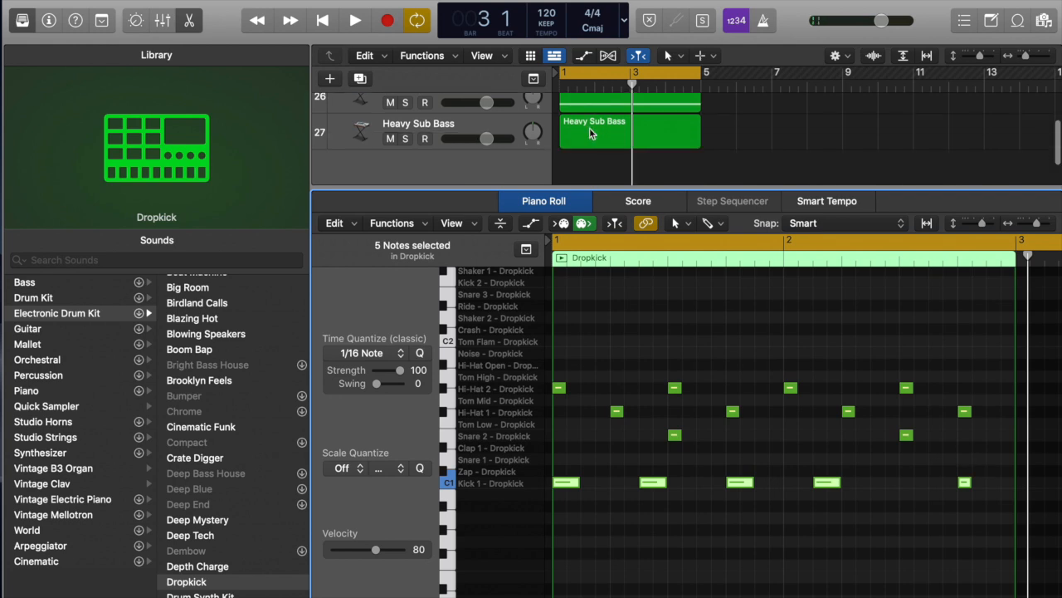
left_click(589, 129)
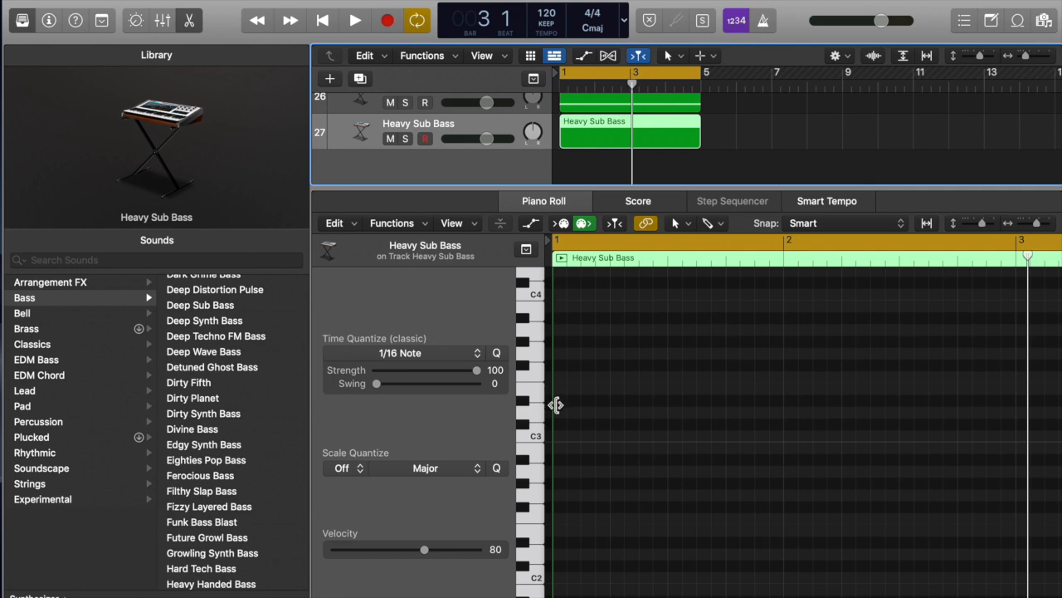
key("r")
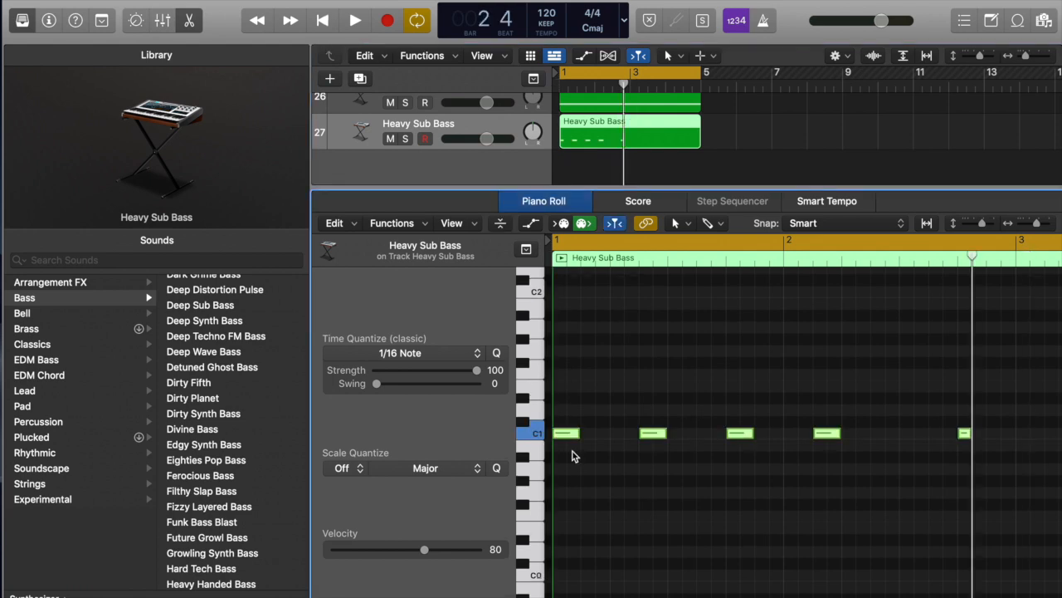
Transpose the five pasted bass notes up to D3, checking the root note against the Glitching Beat Machine region.
scroll(573, 456, "up", 4)
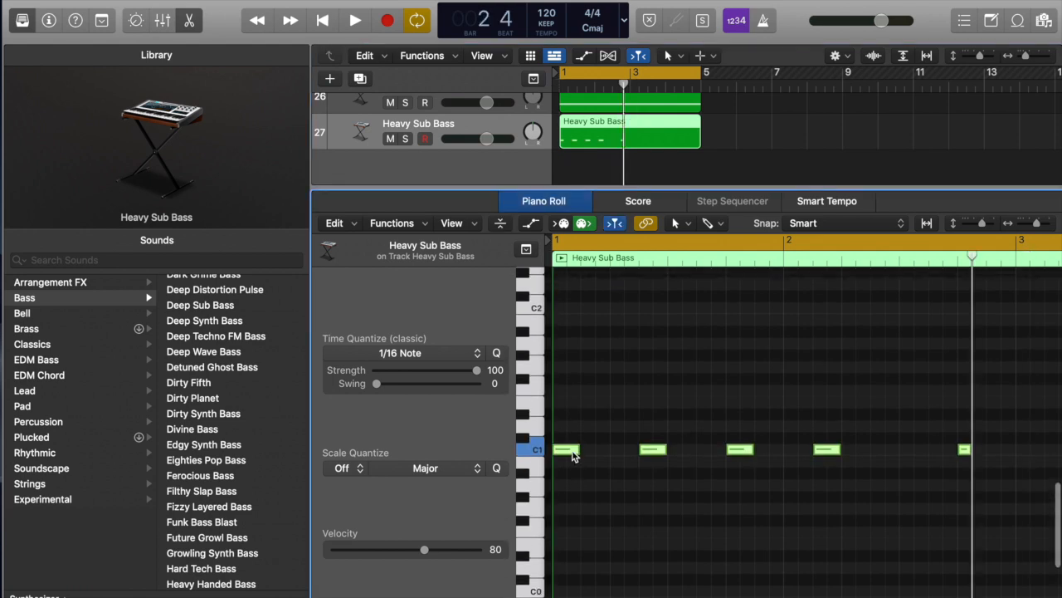
left_click_drag(569, 474, 569, 306)
scroll(567, 309, "up", 5)
left_click_drag(566, 527, 568, 381)
left_click(597, 106)
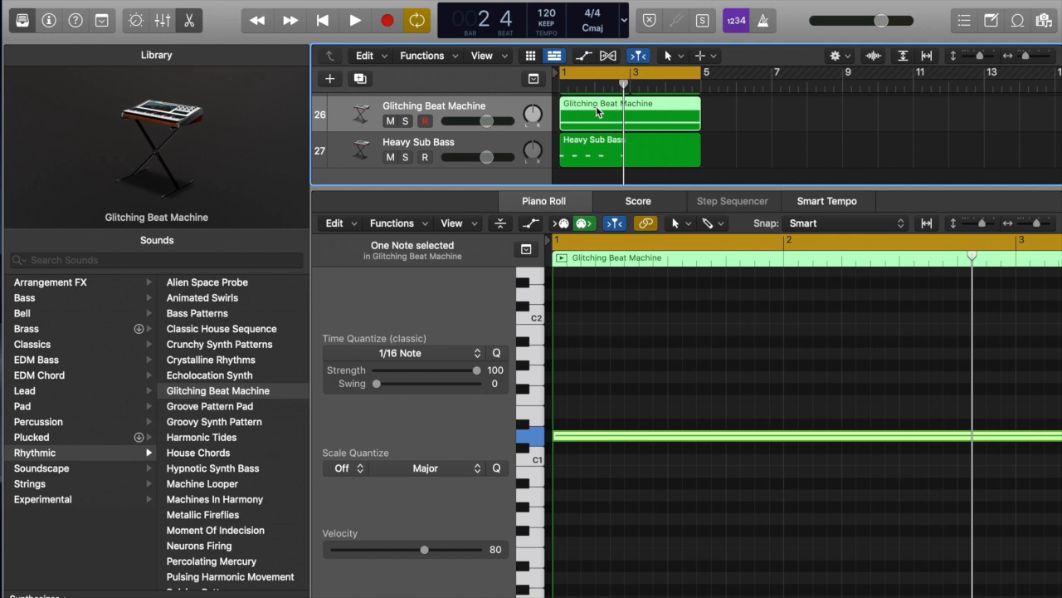
left_click(574, 157)
Add a D3 note at bar 2 beat 3 and lengthen the last bass note to match the others.
left_click(631, 438)
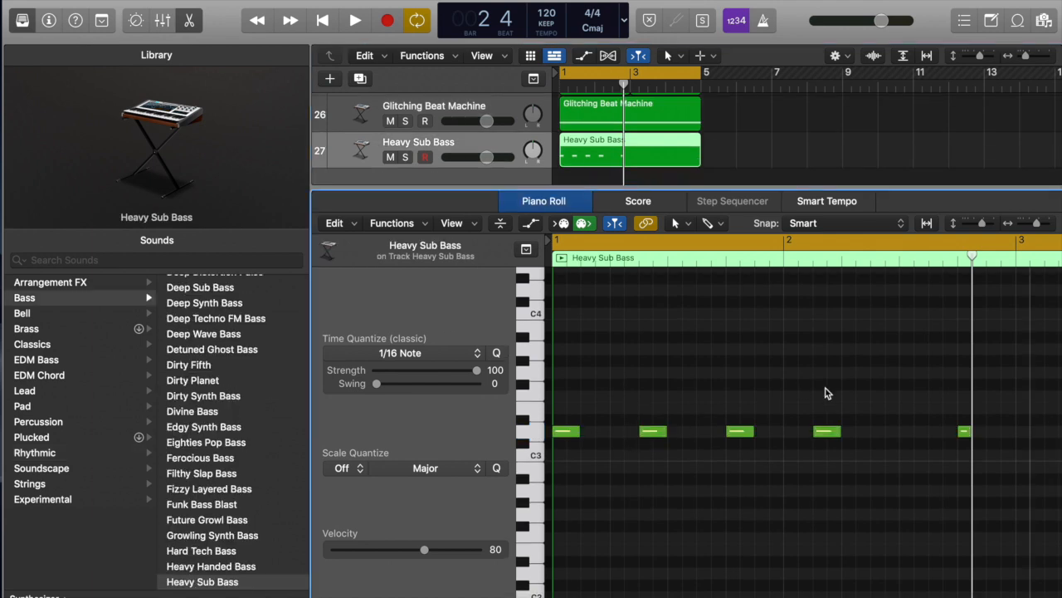
left_click(911, 433)
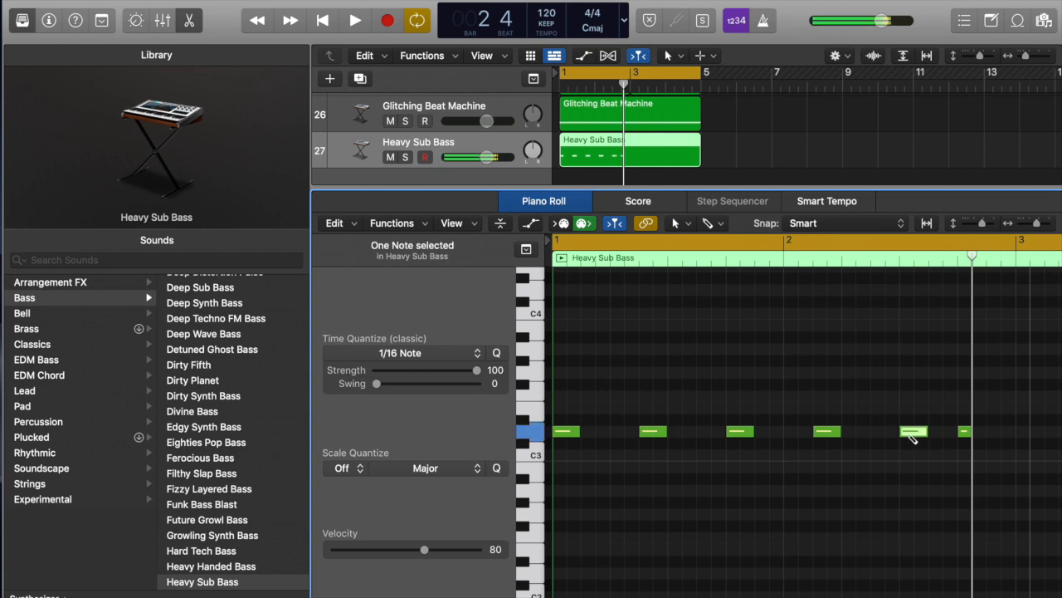
left_click_drag(971, 433, 986, 435)
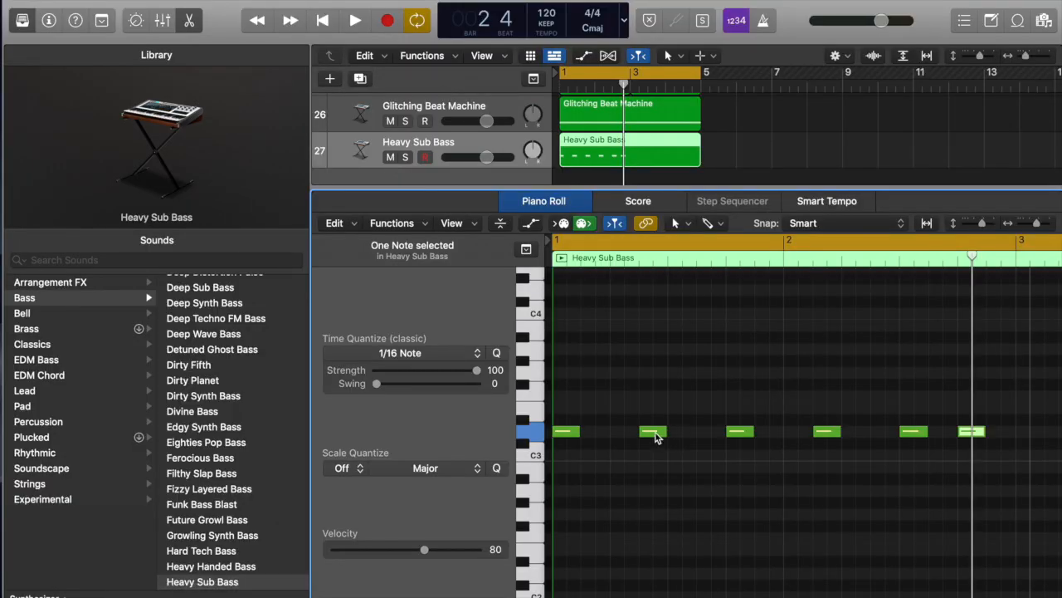
Lower the second and fourth bass notes to C3 and audition the first two notes.
left_click_drag(653, 432, 657, 459)
left_click_drag(828, 437, 831, 457)
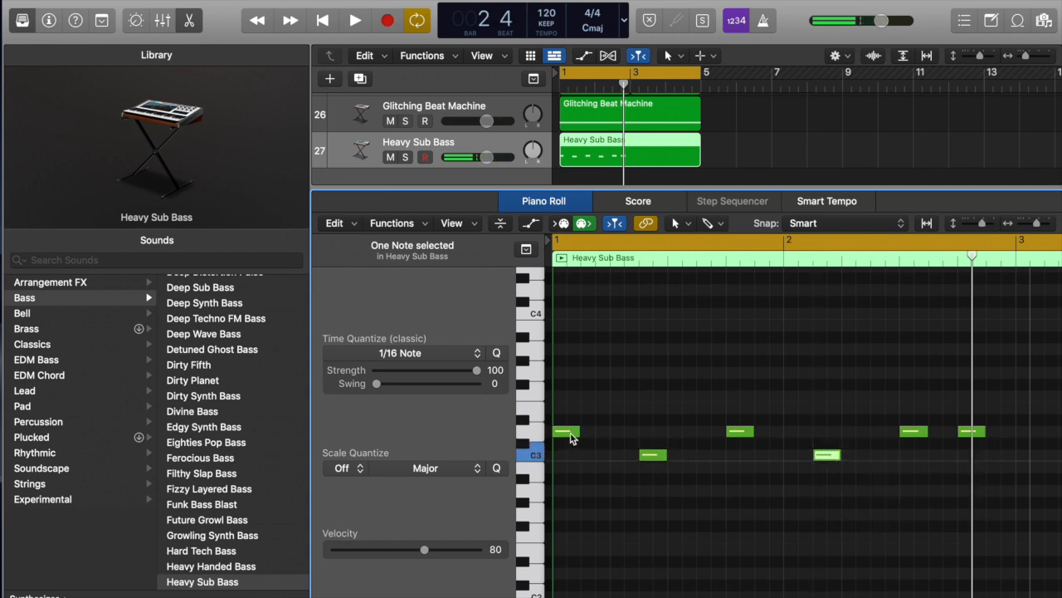
left_click(570, 433)
left_click(655, 455)
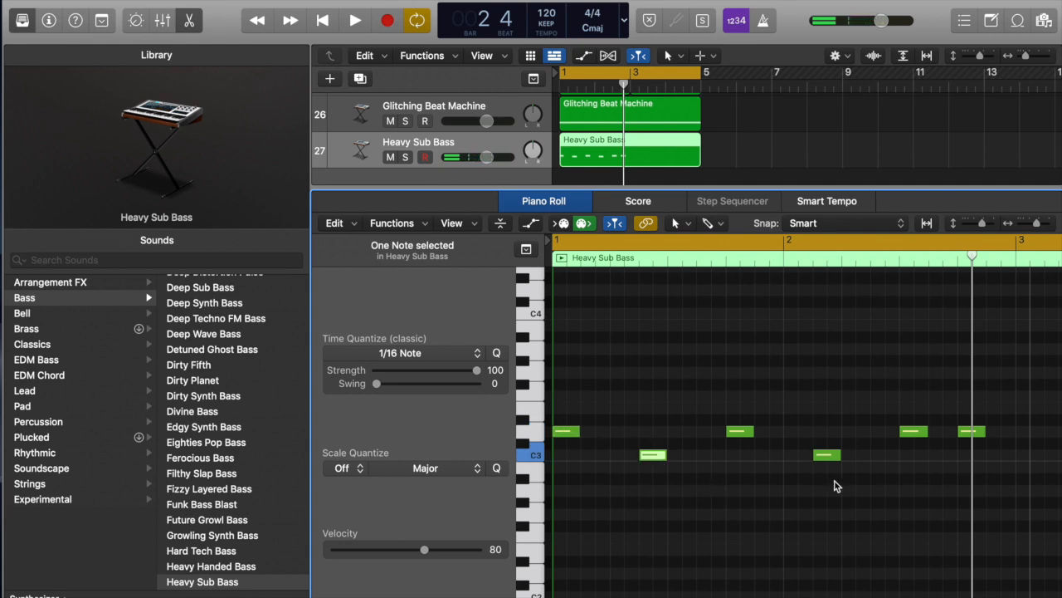
scroll(752, 465, "right", 3)
scroll(752, 466, "left", 3)
Raise the bass note at bar 2 beat 3 to D#3 and add an F3 note directly after it.
mouse_move(915, 437)
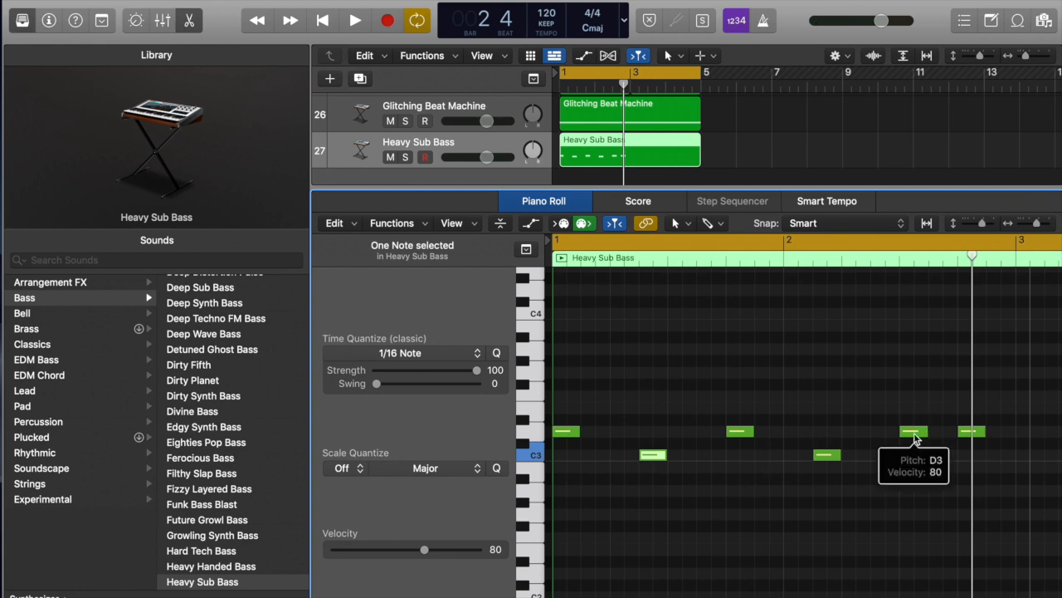
left_click_drag(916, 437, 915, 423)
scroll(931, 432, "right", 5)
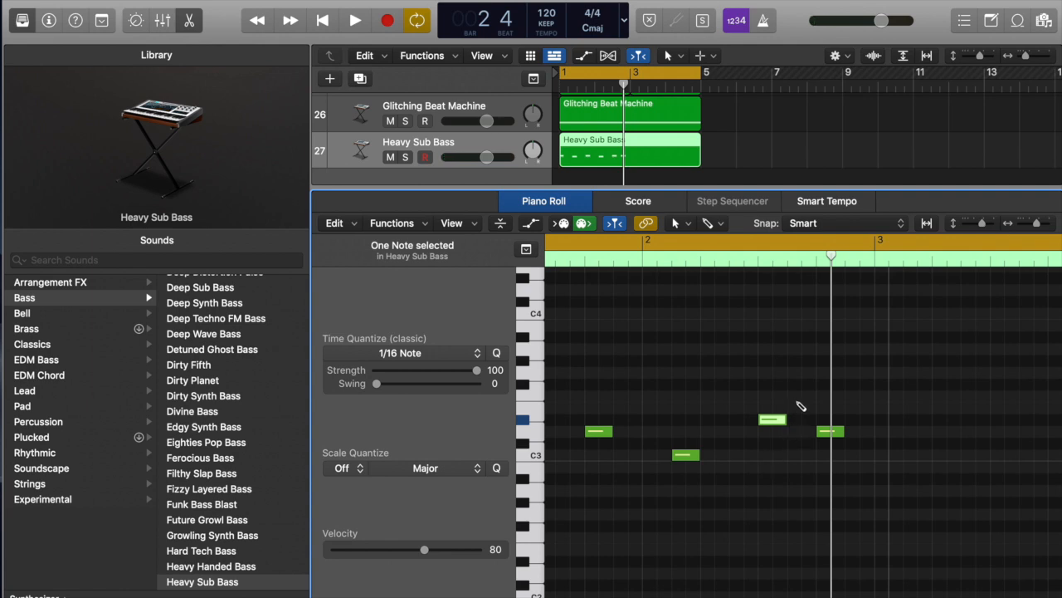
left_click(798, 398)
scroll(821, 402, "left", 5)
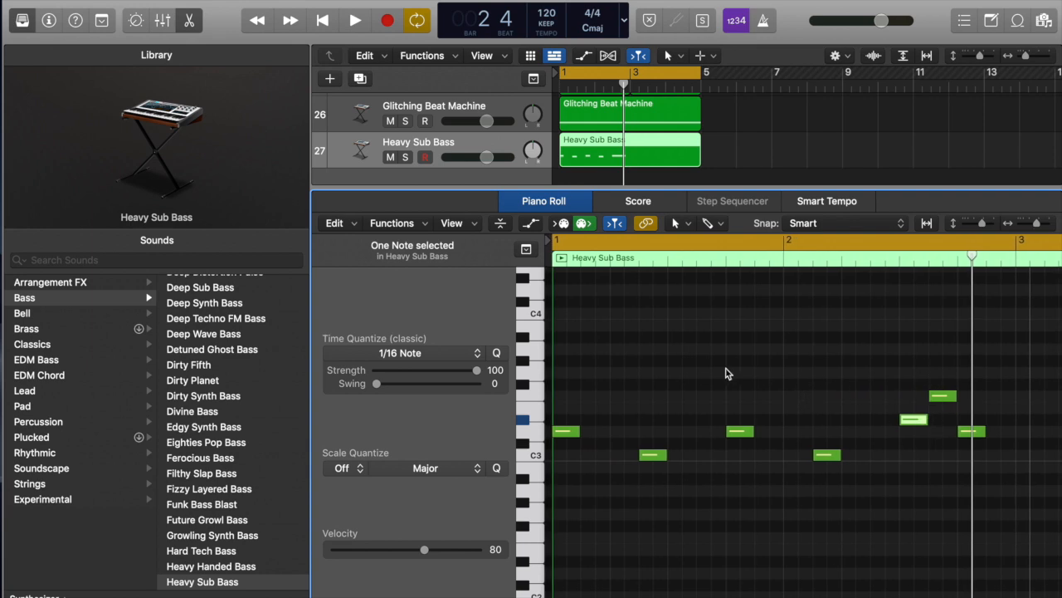
Play back the bass line and copy all seven of its notes to the start of bar 3.
key("space")
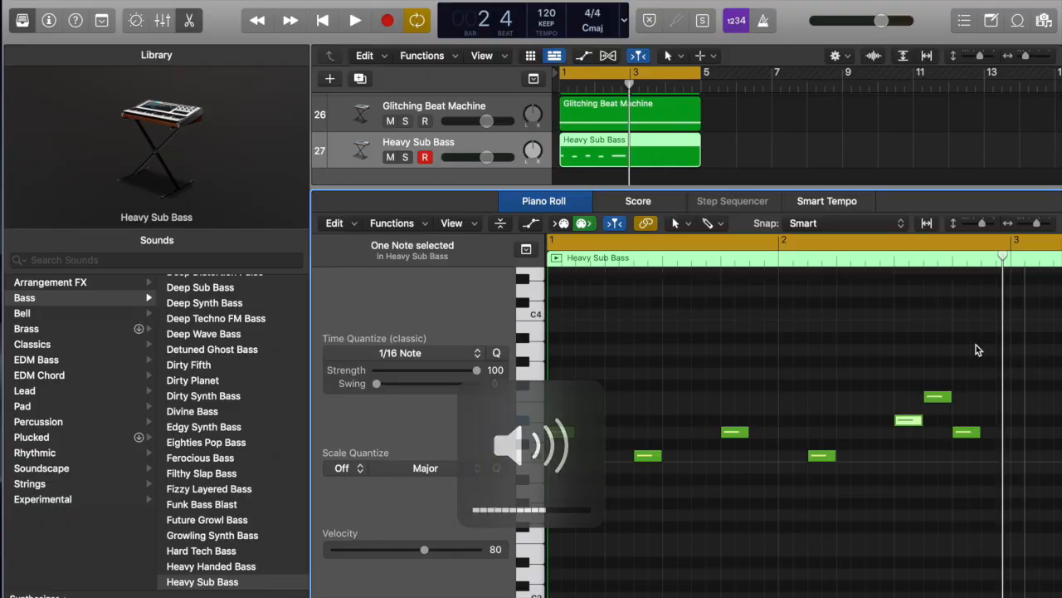
left_click_drag(976, 344, 556, 520)
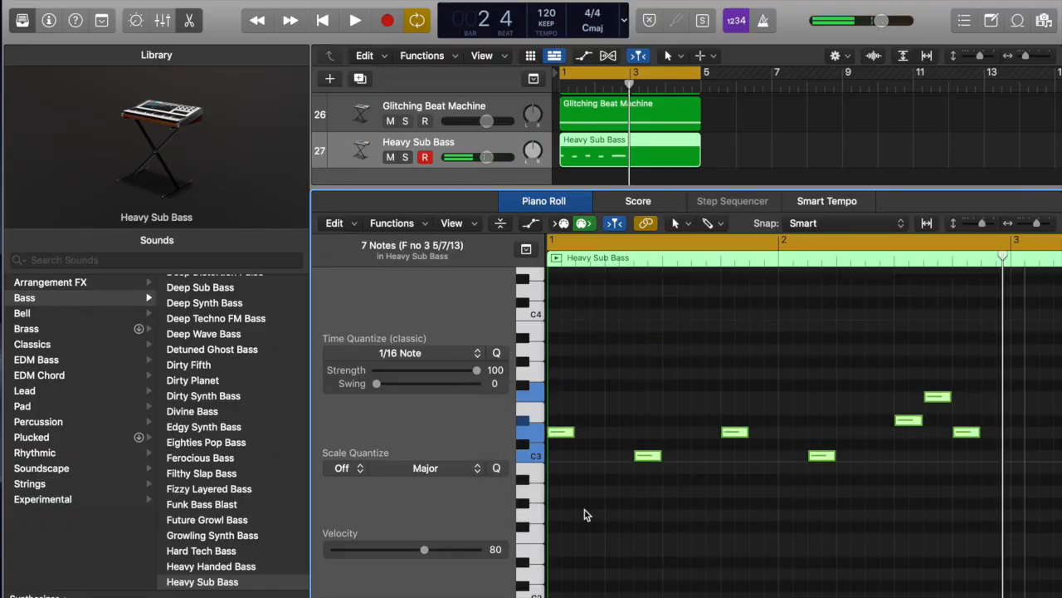
scroll(584, 515, "right", 5)
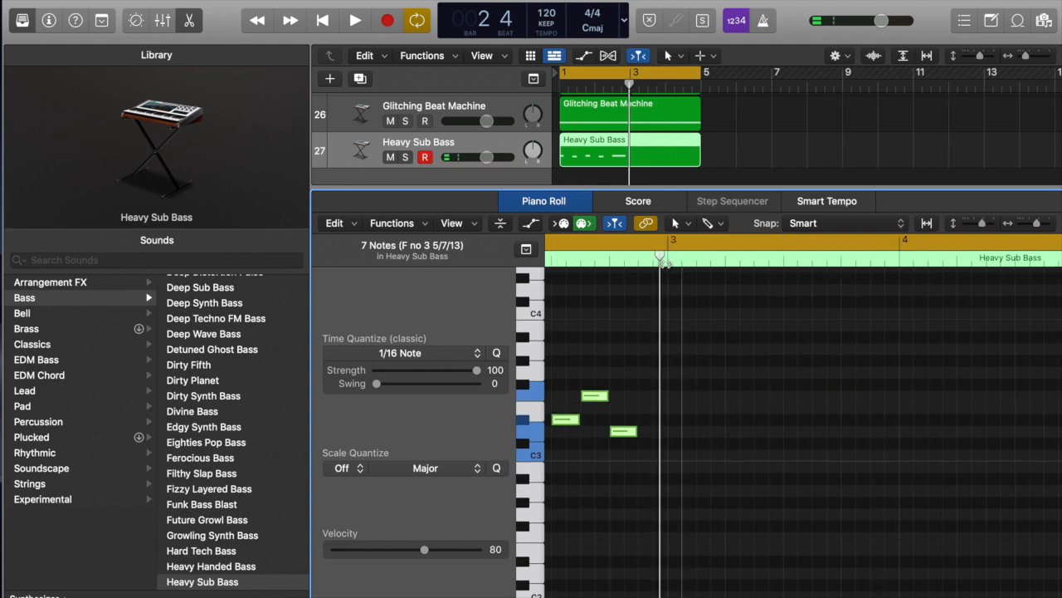
left_click_drag(664, 263, 667, 262)
key("super+v")
scroll(661, 325, "left", 5)
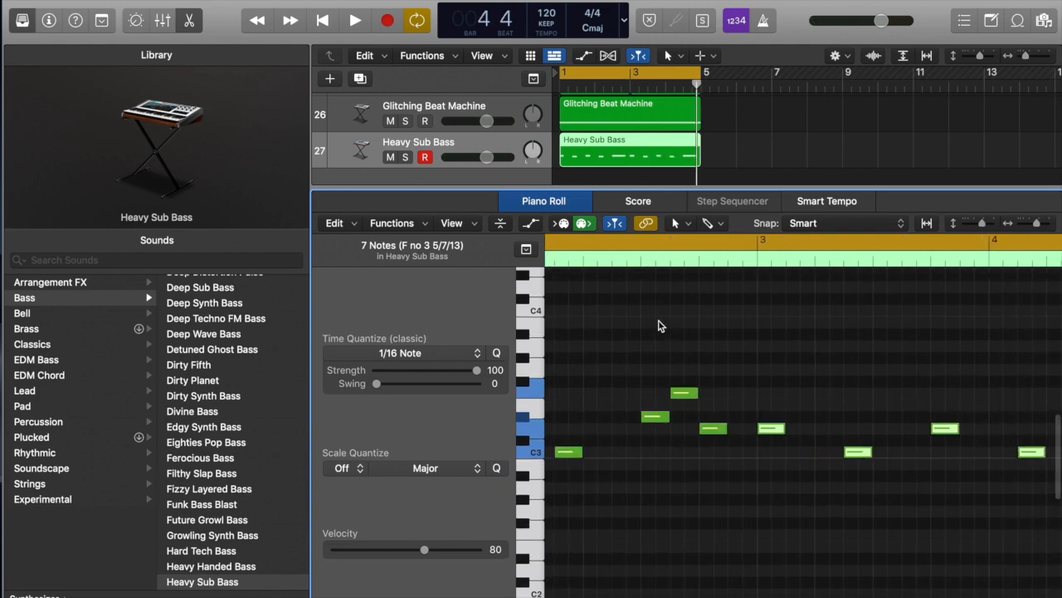
scroll(661, 326, "right", 1)
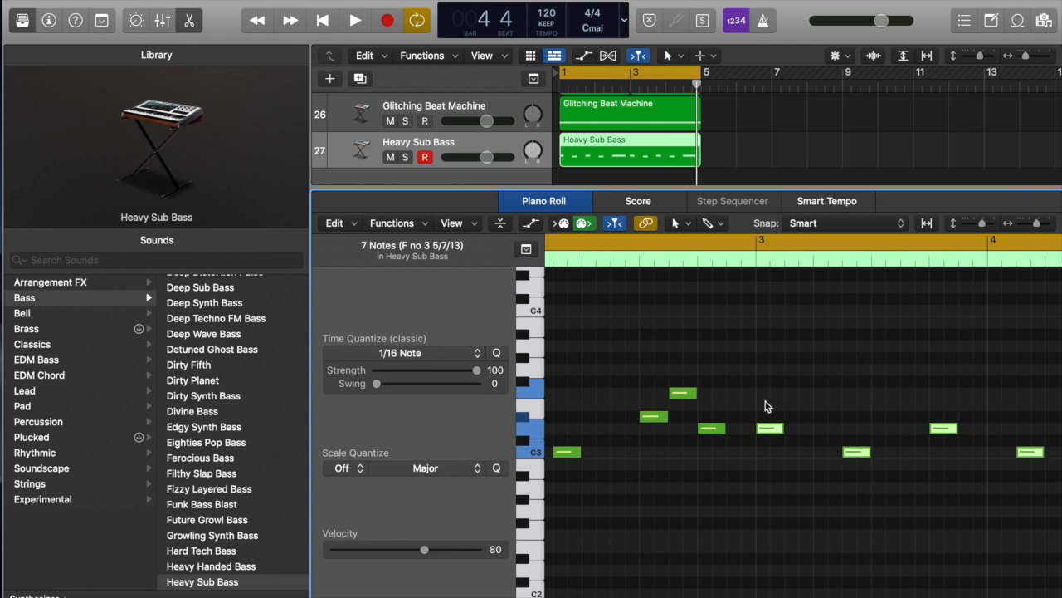
scroll(765, 405, "right", 3)
left_click(833, 361)
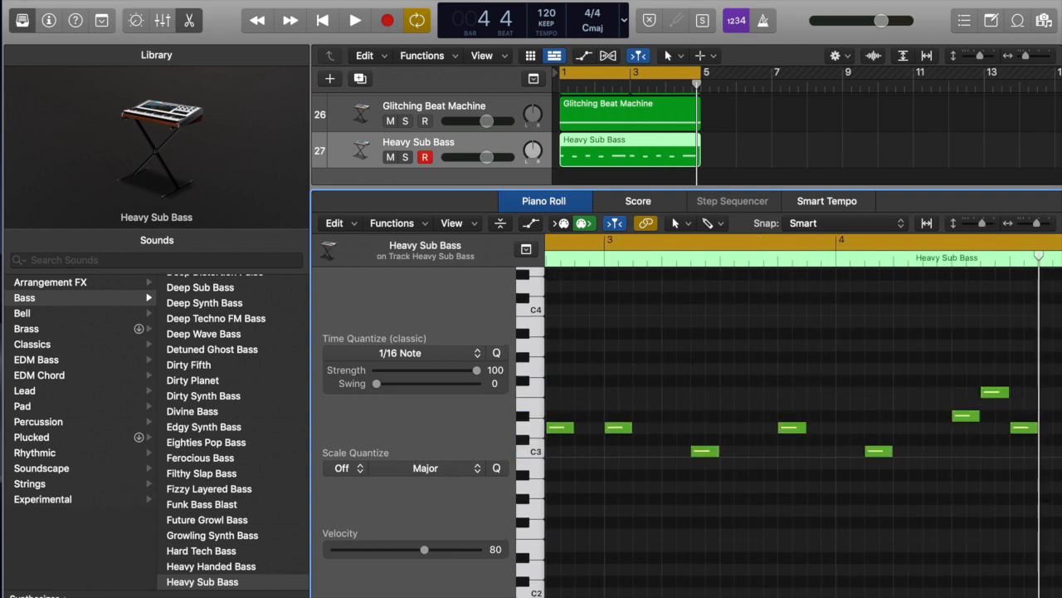
Hide the Library and play the bass line from bar 2 with cycle mode turned off.
left_click(22, 22)
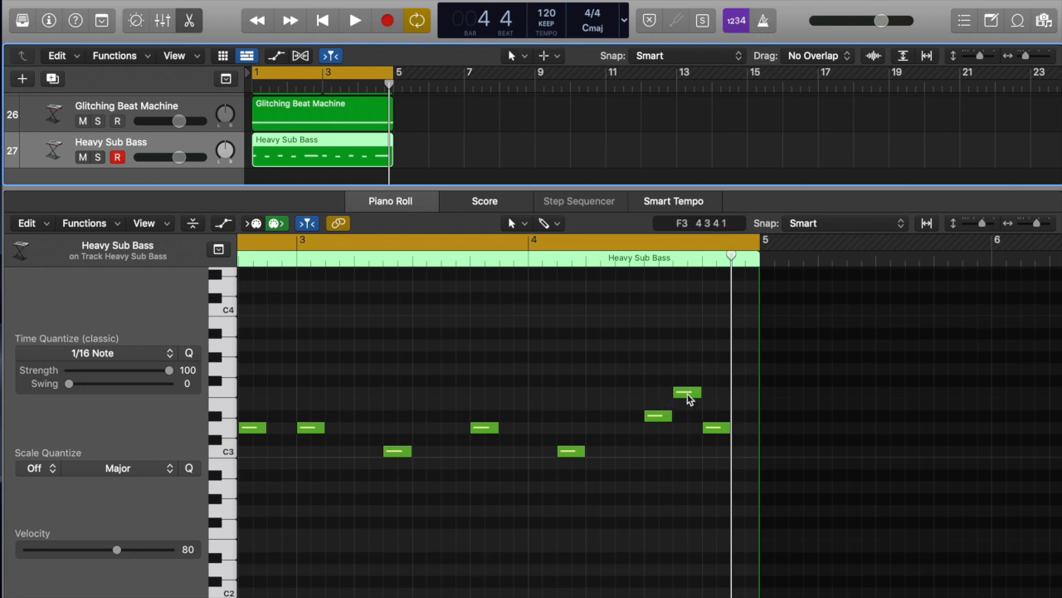
mouse_move(687, 400)
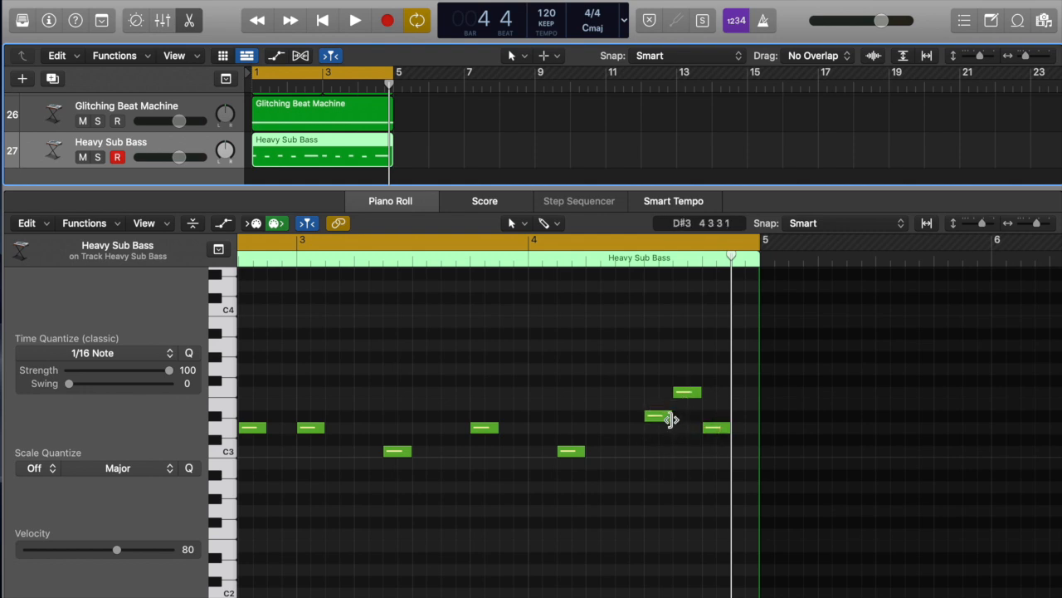
scroll(671, 419, "left", 5)
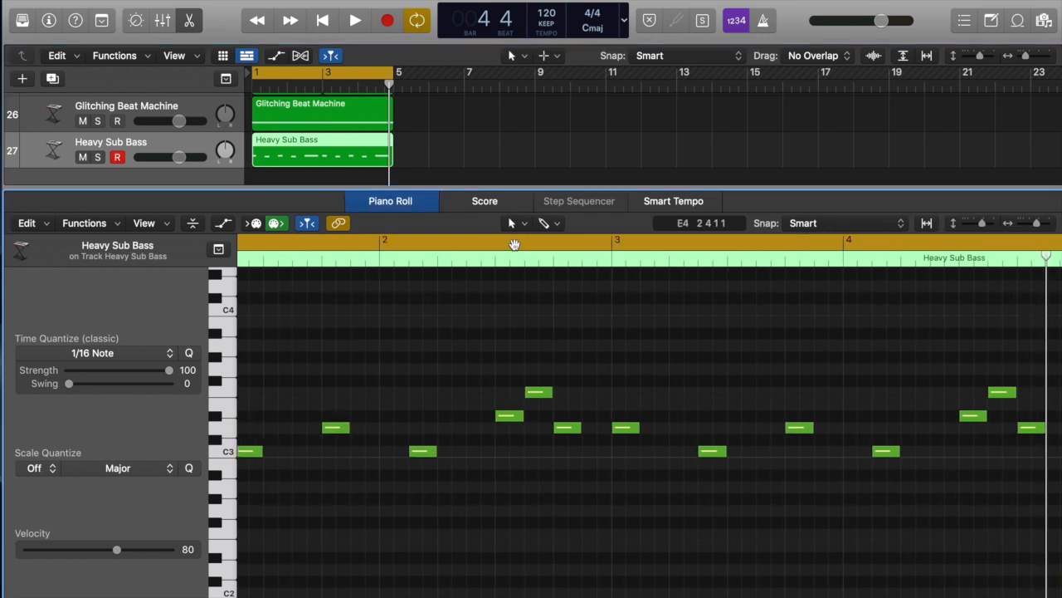
left_click(514, 244)
key("space")
scroll(785, 419, "right", 5)
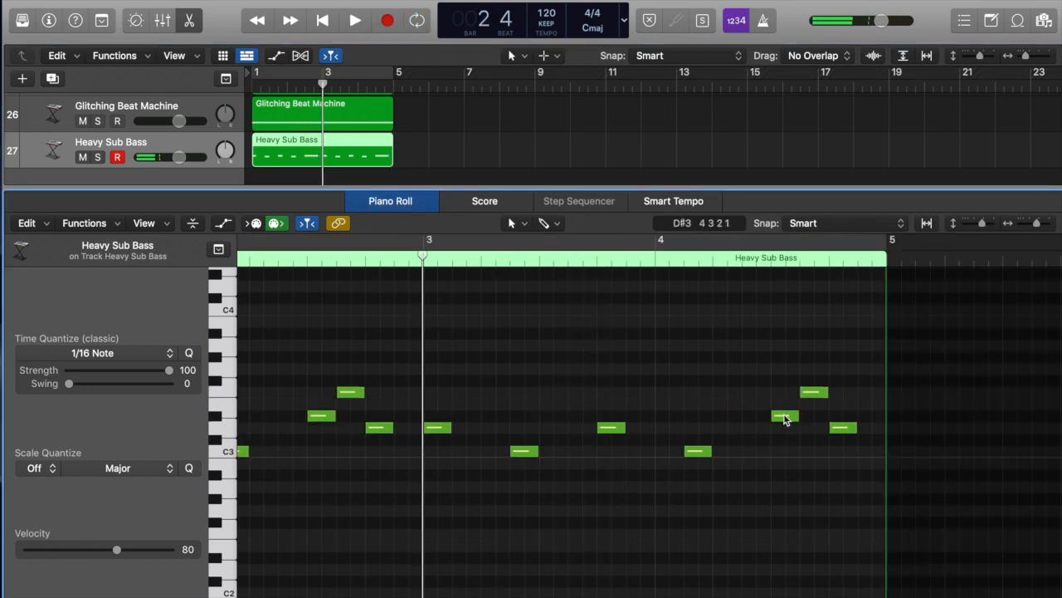
Lower the F3 note near the end of bar 4 to C3 and play the bass line from the beginning.
left_click_drag(815, 392, 814, 459)
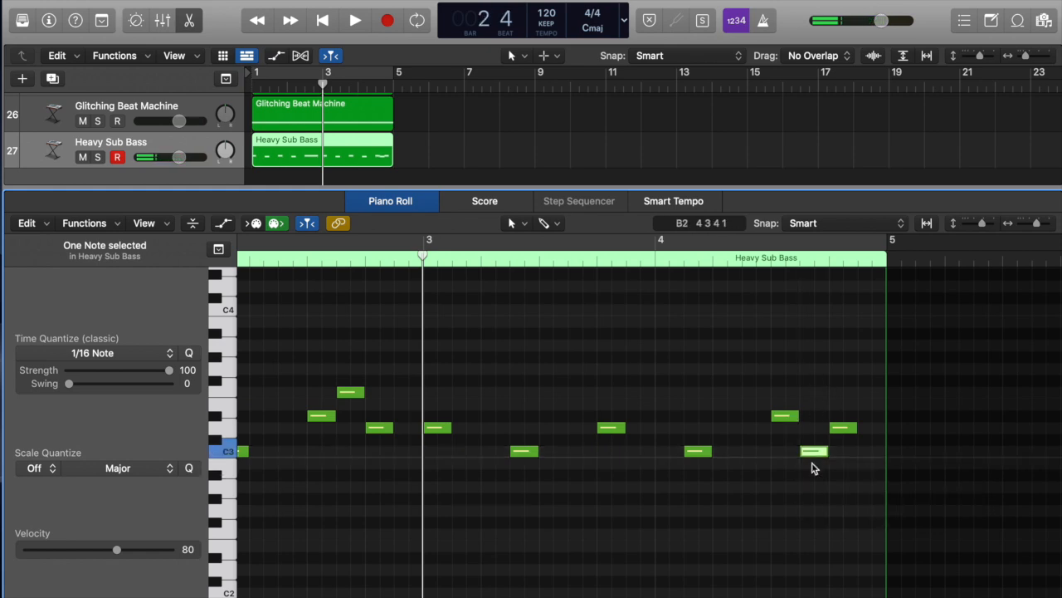
scroll(706, 462, "left", 2)
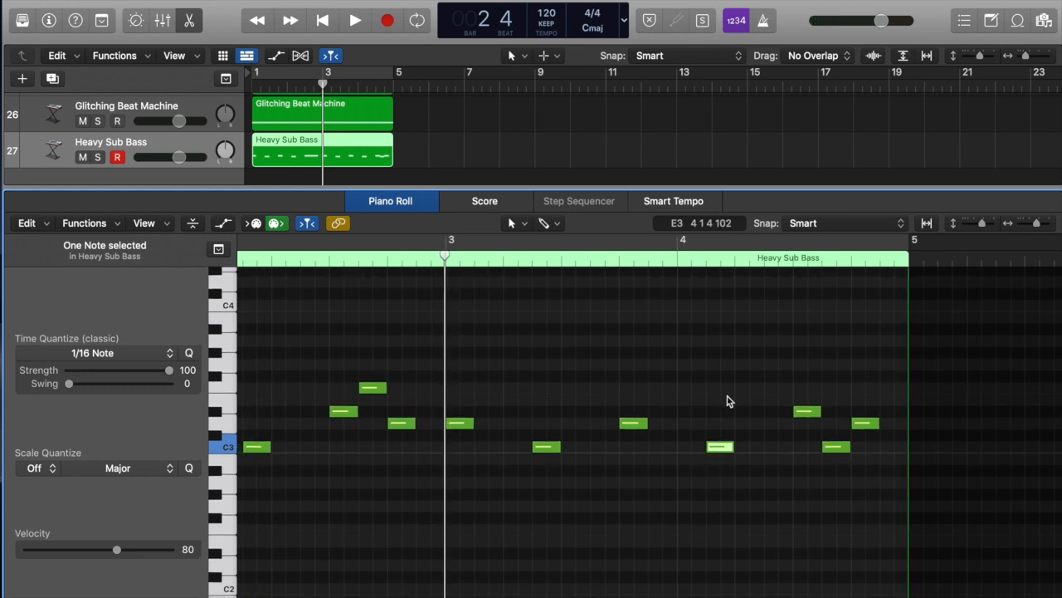
key("space")
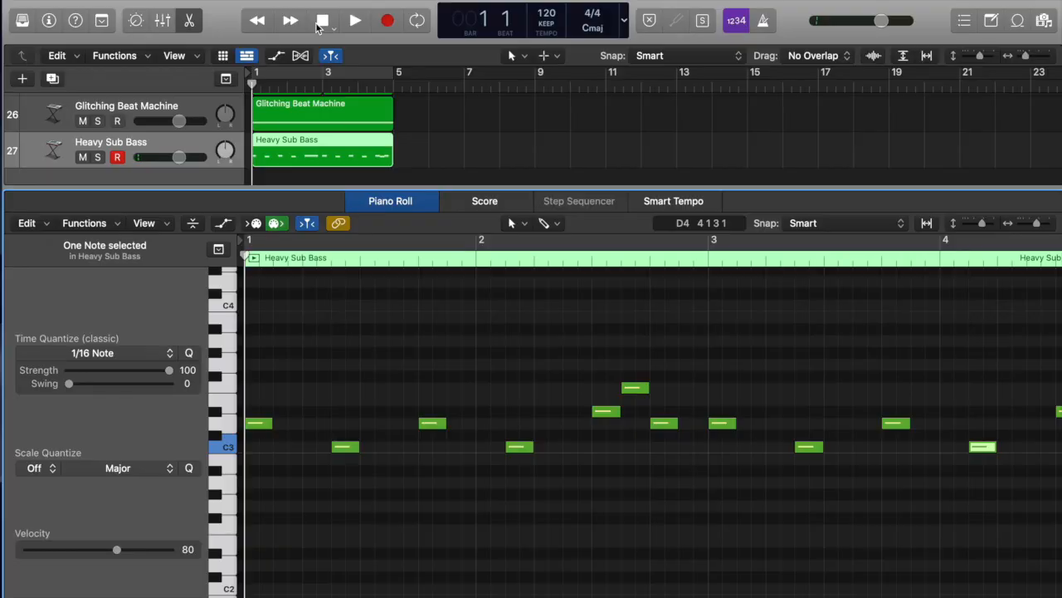
key("space")
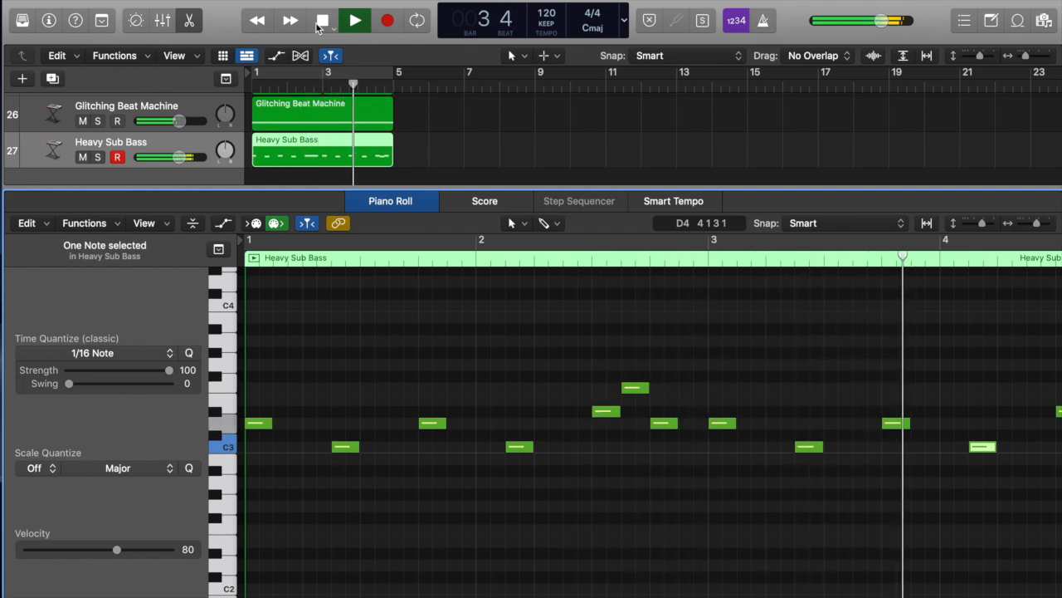
scroll(620, 299, "right", 10)
scroll(619, 299, "left", 6)
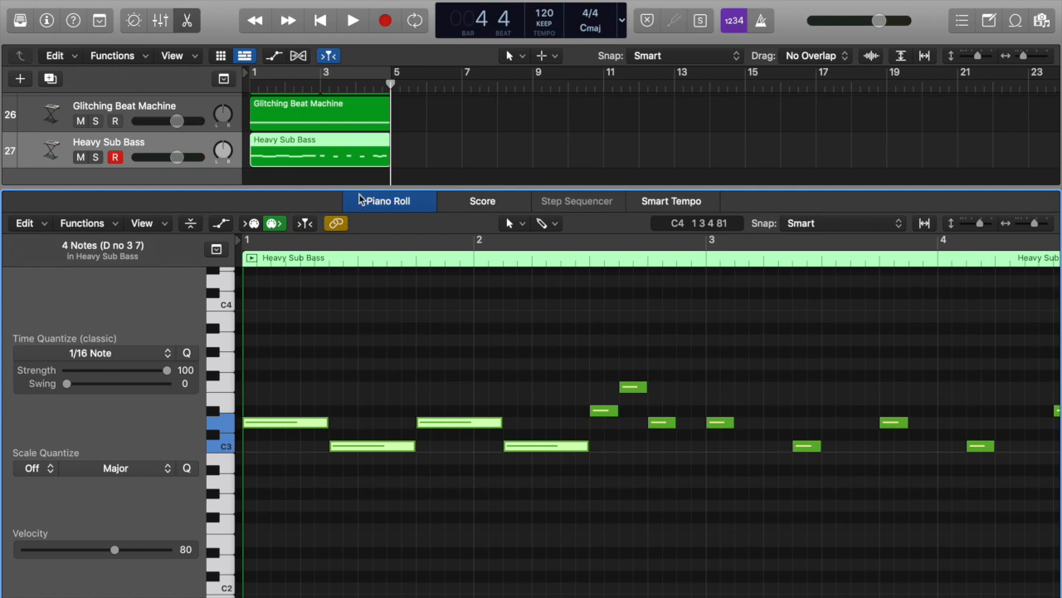
Shorten the first four bass notes, fill the gaps after each with repeated short notes at the same D3 or C3 pitch, and audition the pattern.
left_click_drag(415, 449, 357, 449)
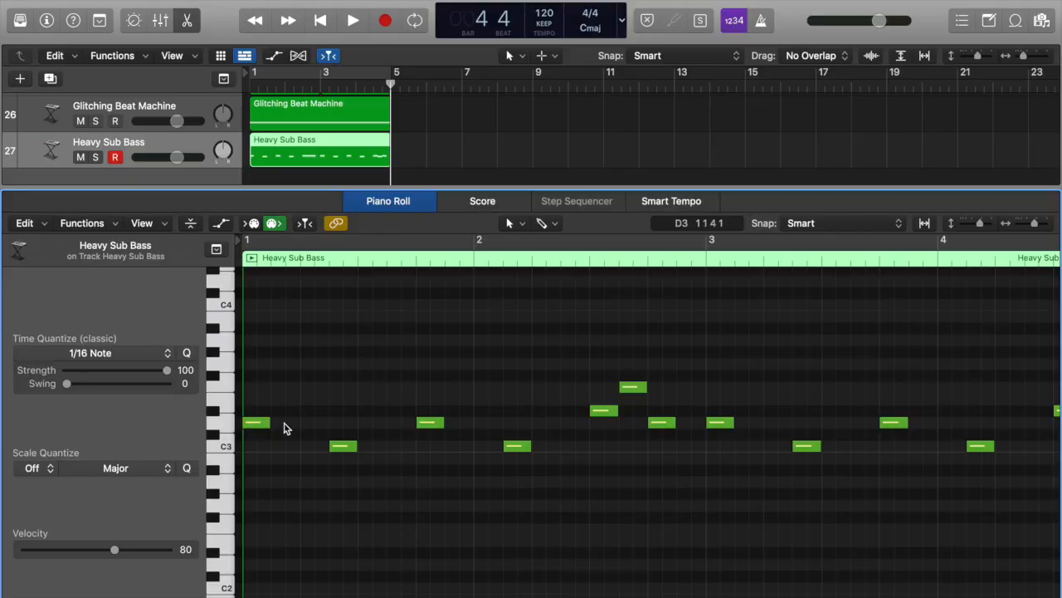
left_click(281, 426)
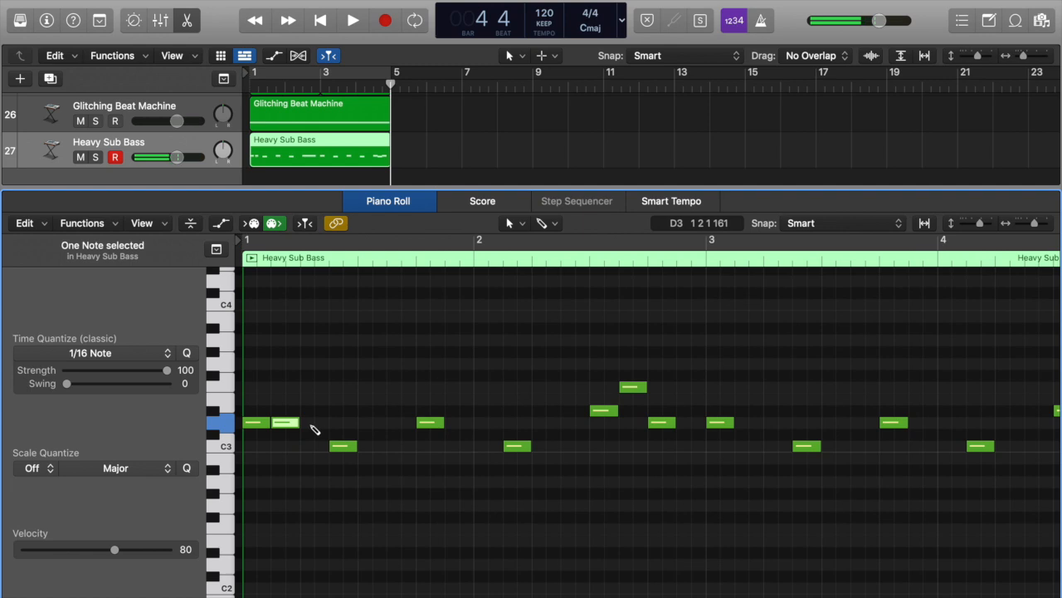
left_click(366, 453)
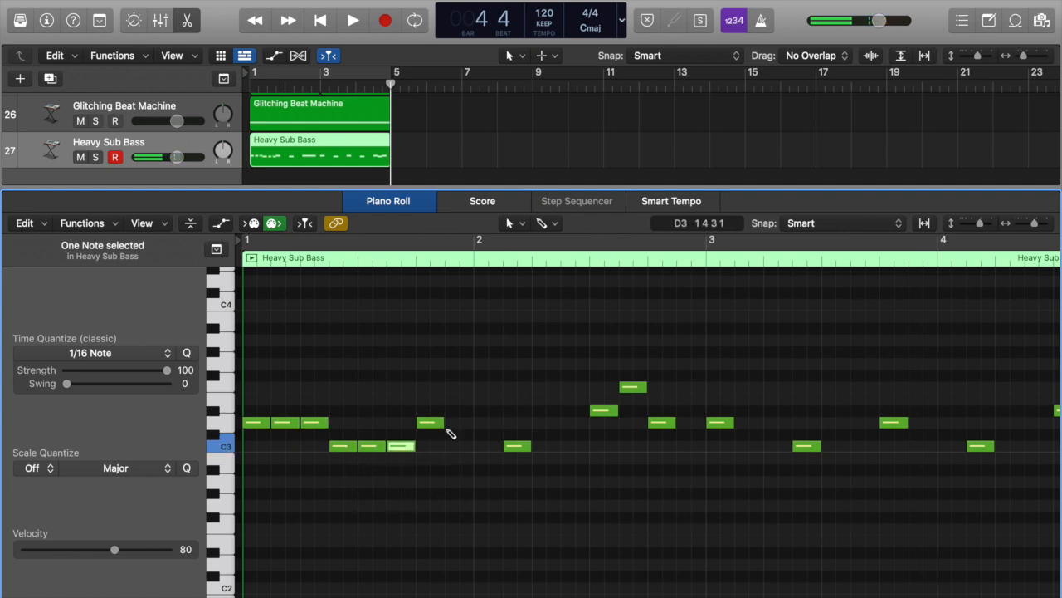
left_click(453, 424)
left_click(489, 425)
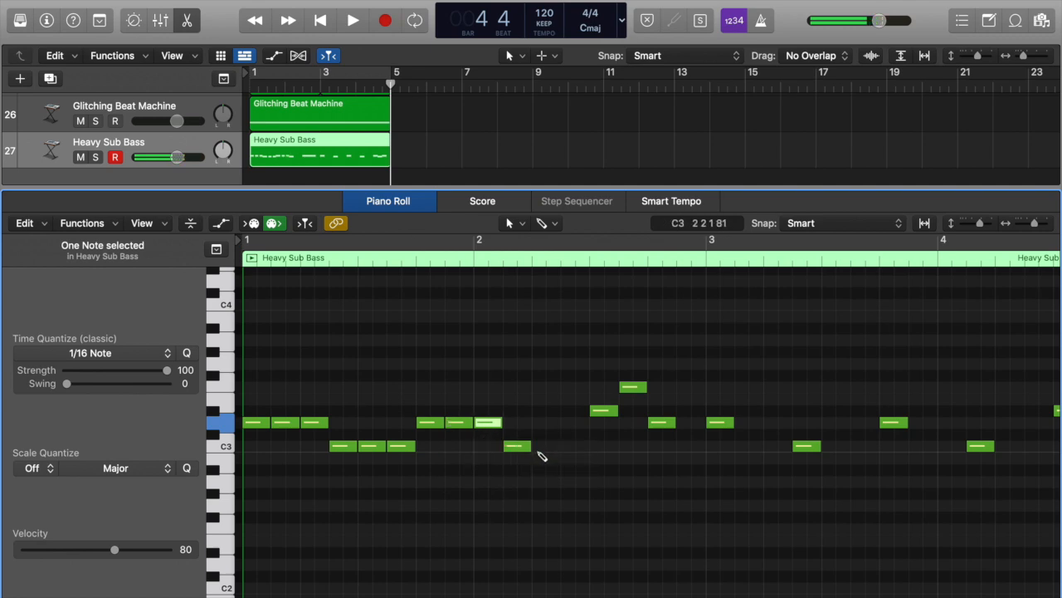
left_click(540, 448)
left_click(581, 449)
left_click_drag(588, 446, 576, 446)
left_click(321, 21)
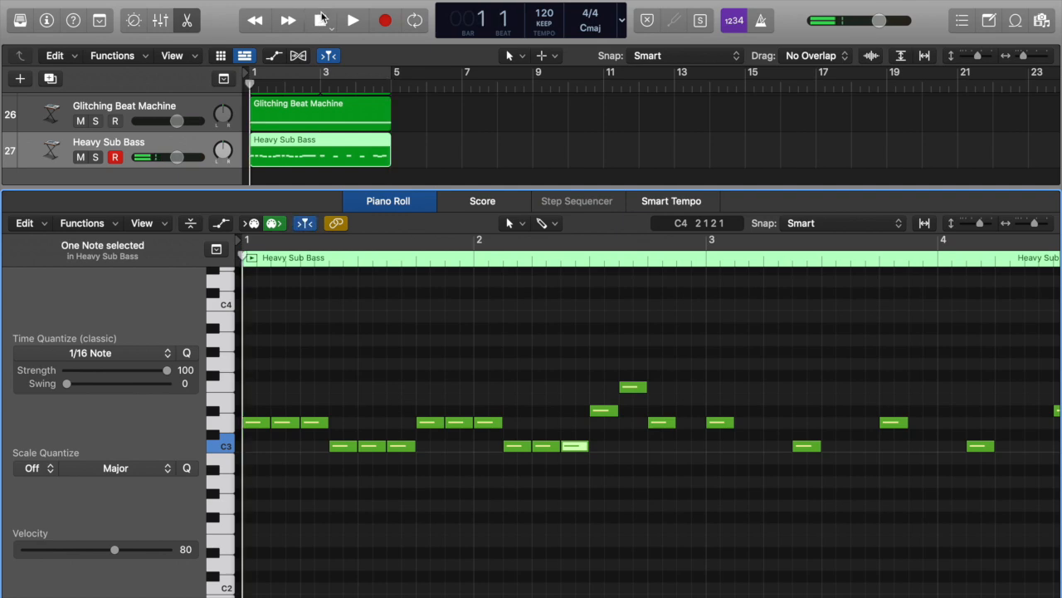
key("space")
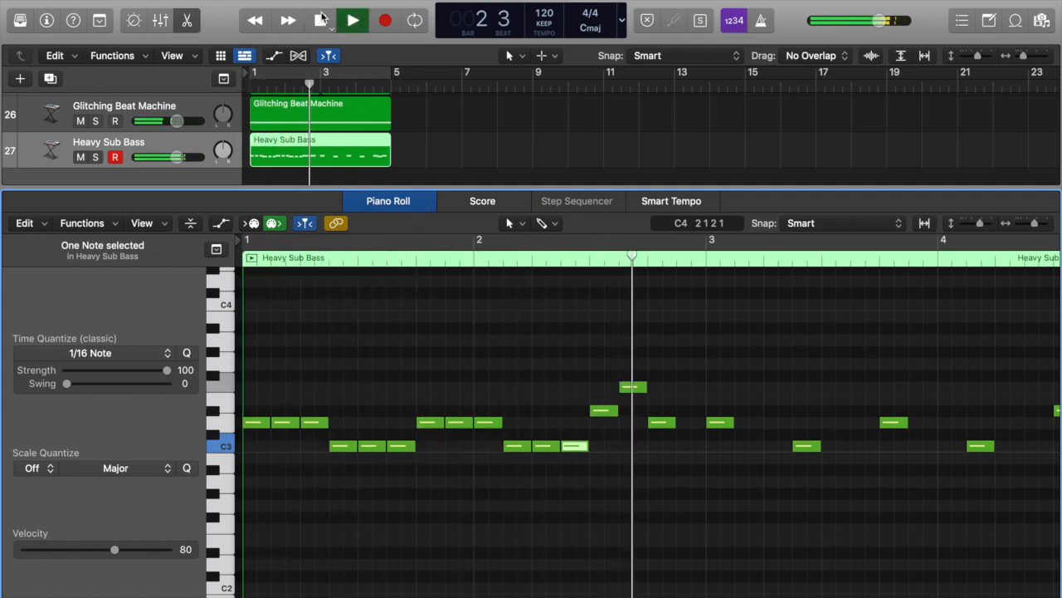
key("space")
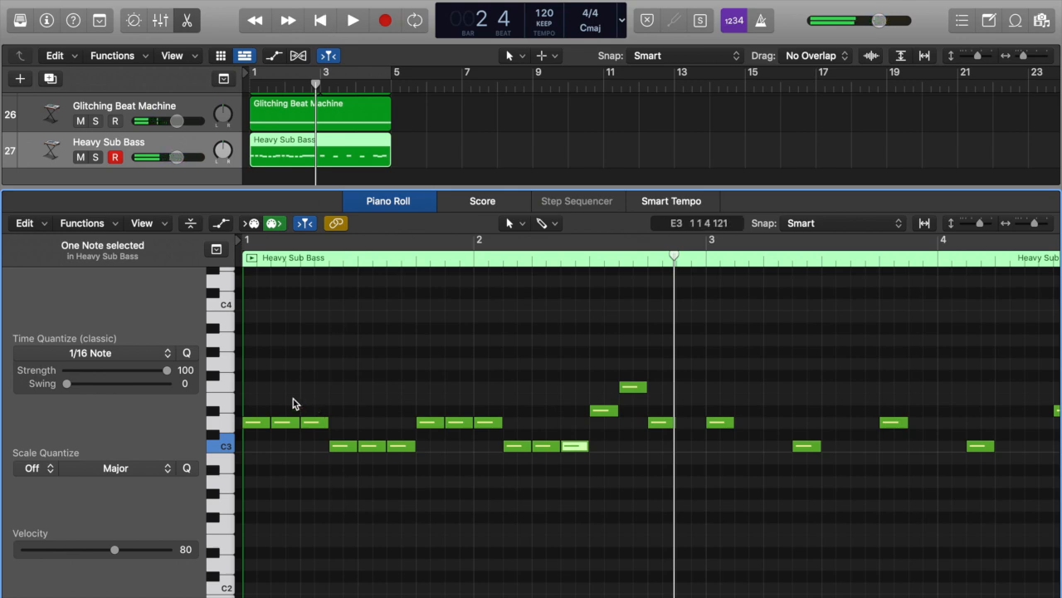
Delete the repeated filler notes in bars 1 and 2 and lengthen the first four bass notes so each reaches the next note.
left_click(298, 422)
key("Delete")
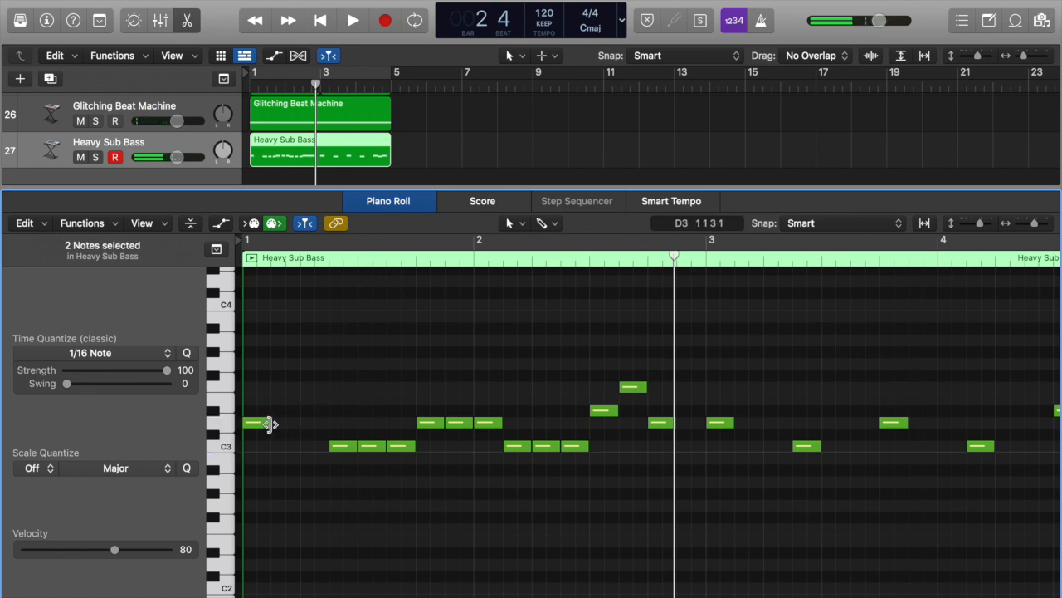
left_click_drag(270, 425, 328, 425)
left_click_drag(390, 440, 415, 448)
key("Delete")
left_click_drag(466, 396, 501, 434)
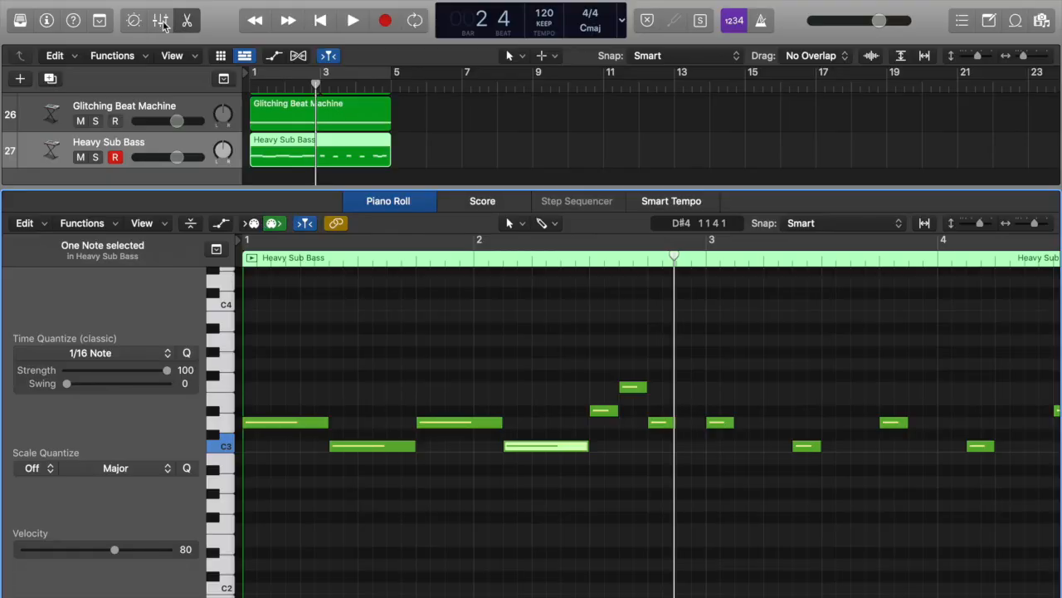
Insert the Step FX effect on the Heavy Sub Bass channel and bring its whole window into view with the mixer hidden.
left_click(161, 21)
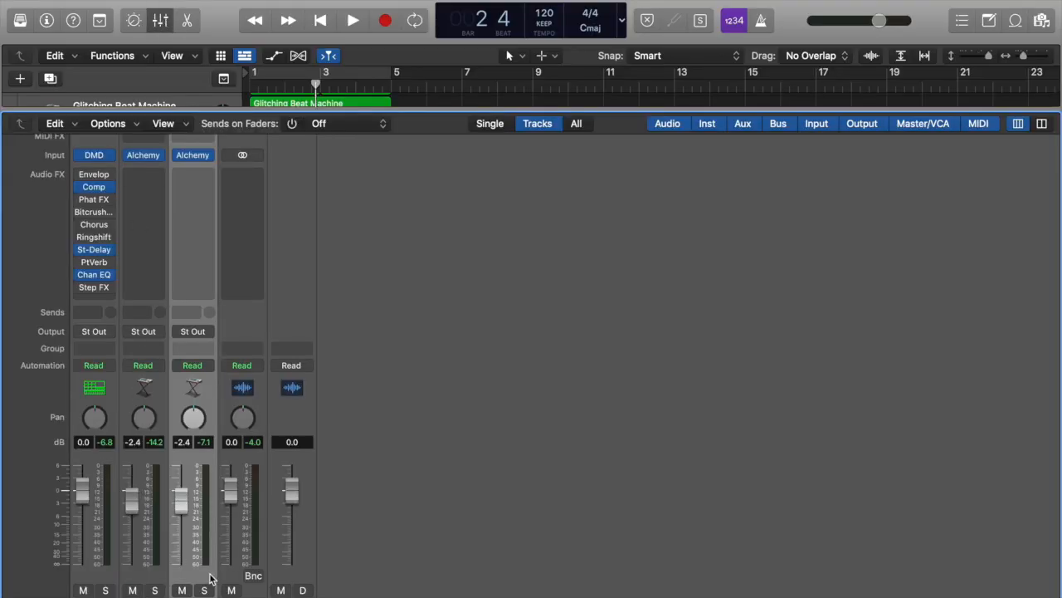
scroll(208, 579, "up", 3)
left_click(194, 218)
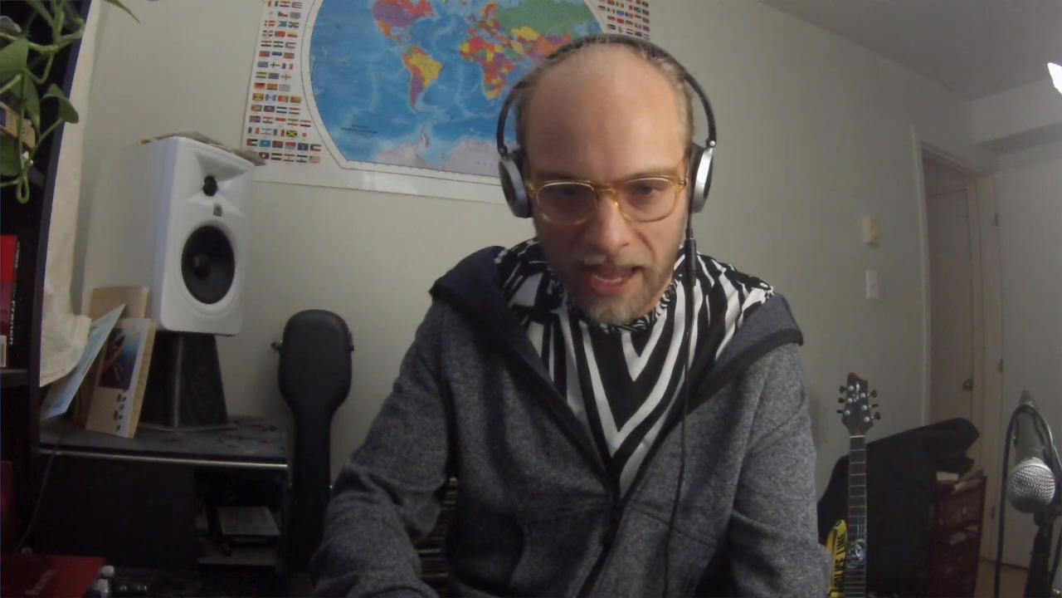
left_click(326, 253)
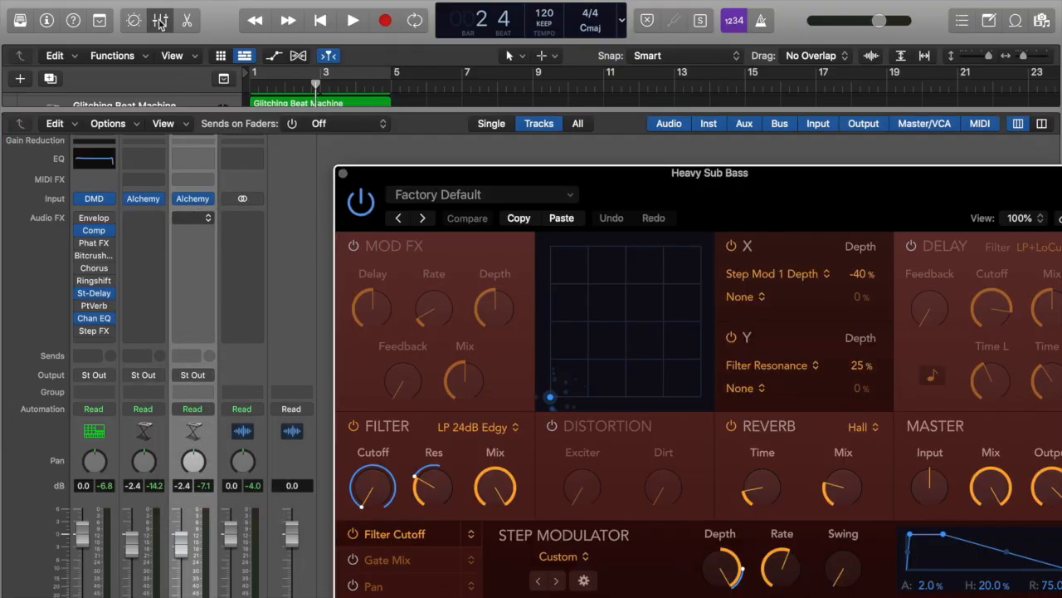
left_click(160, 22)
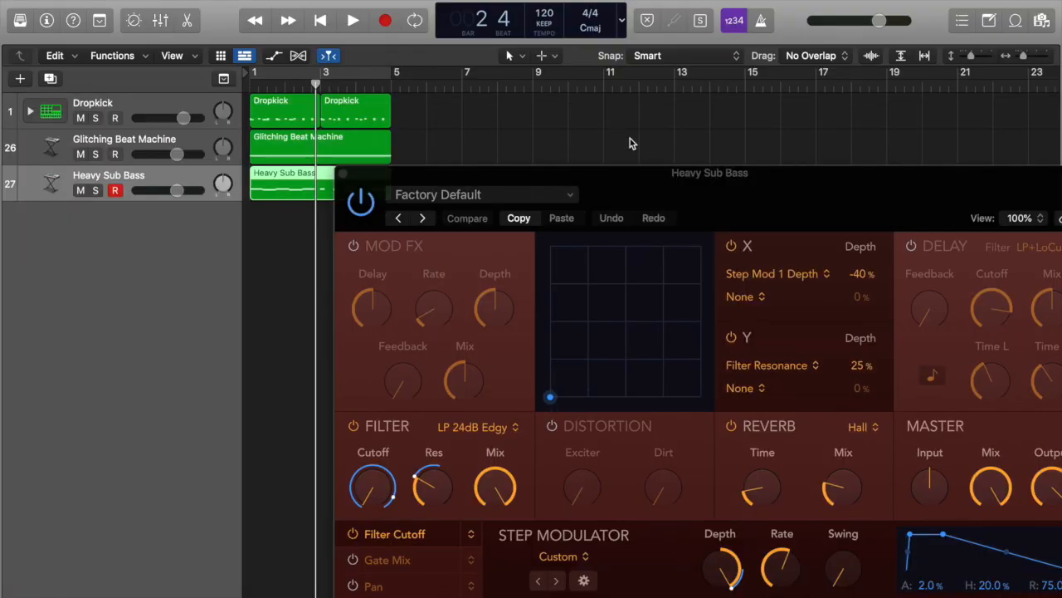
left_click_drag(629, 179, 625, 85)
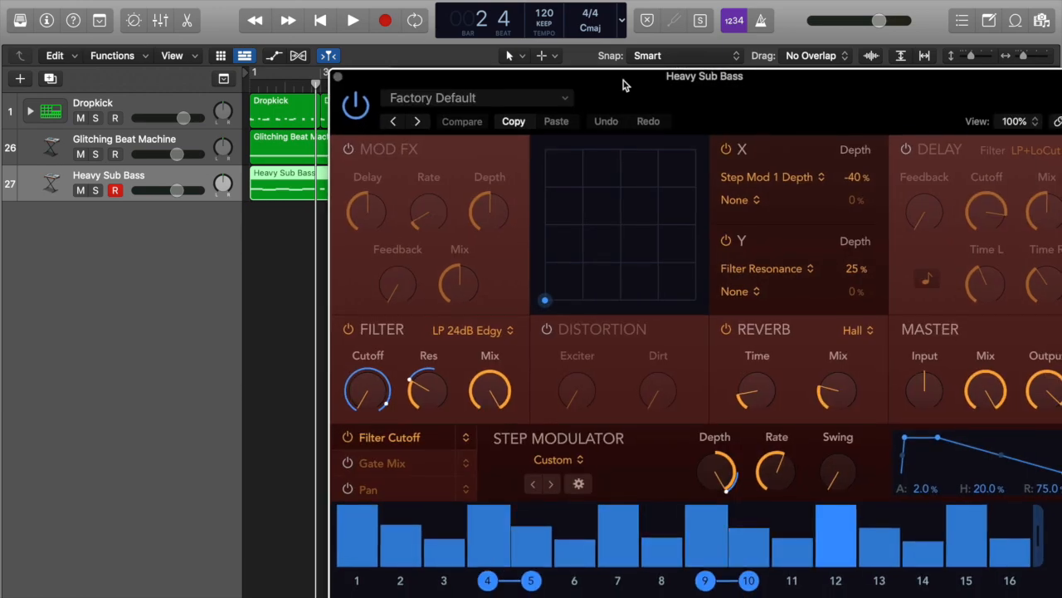
left_click_drag(625, 85, 540, 24)
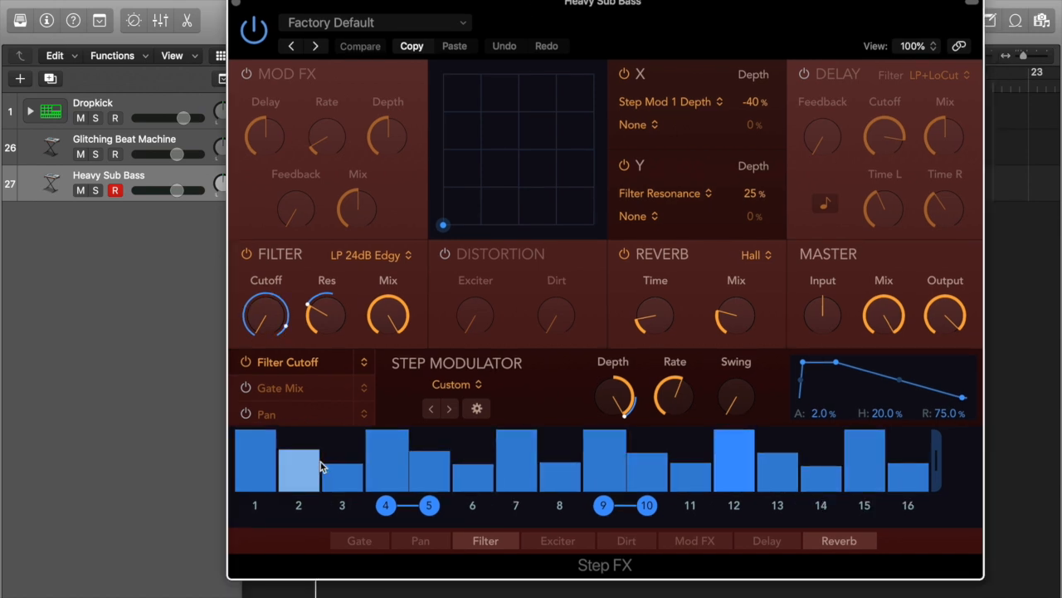
Reshape the Step FX filter cutoff pattern: raise step 8 slightly, lower steps 9 and 12, and raise steps 10 and 13 to about full height.
mouse_move(681, 389)
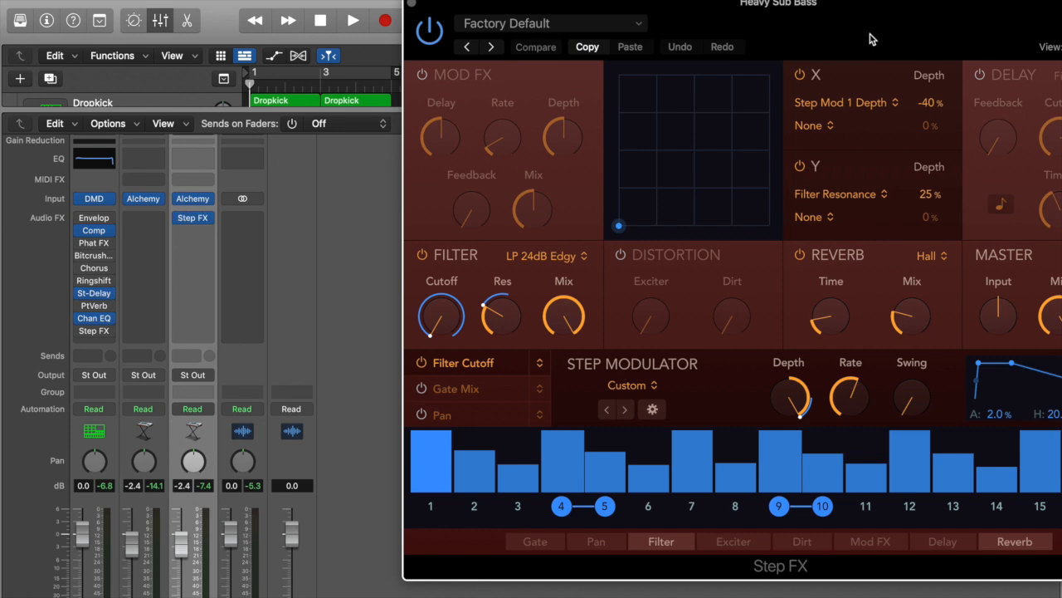
left_click_drag(870, 39, 750, 29)
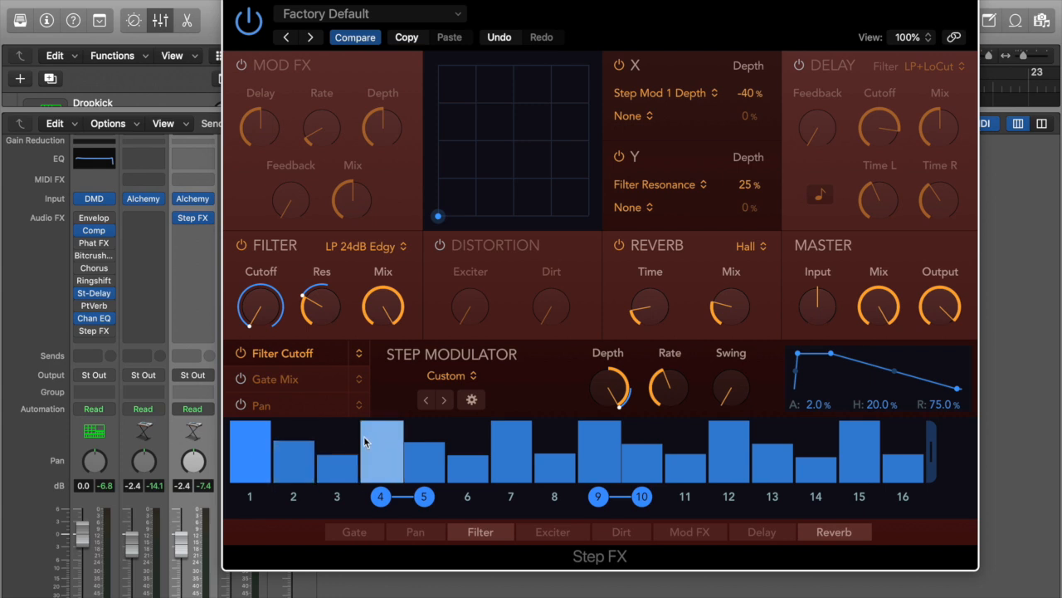
left_click(551, 451)
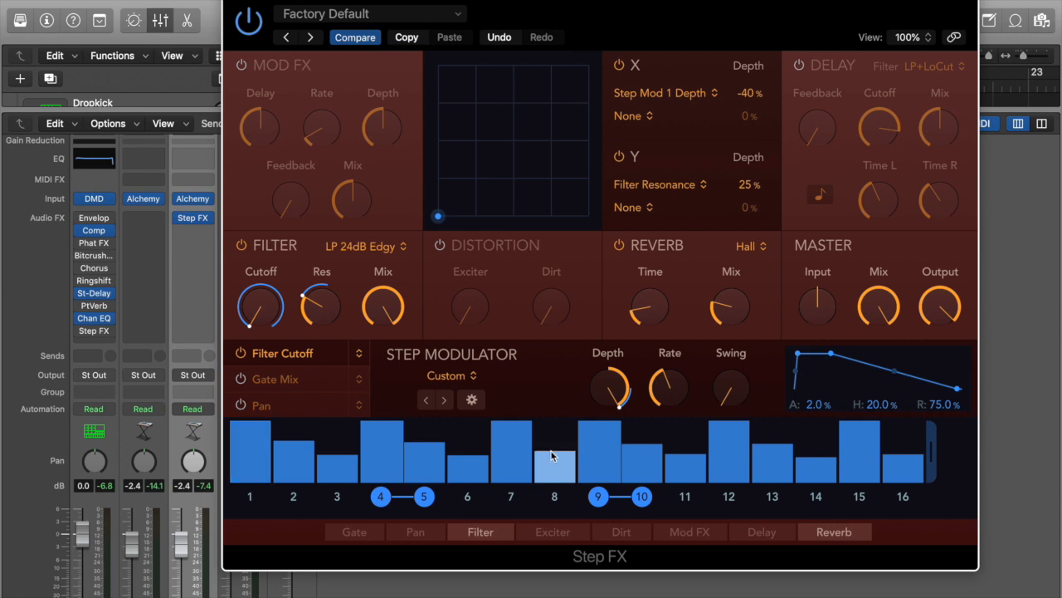
left_click_drag(551, 450, 554, 447)
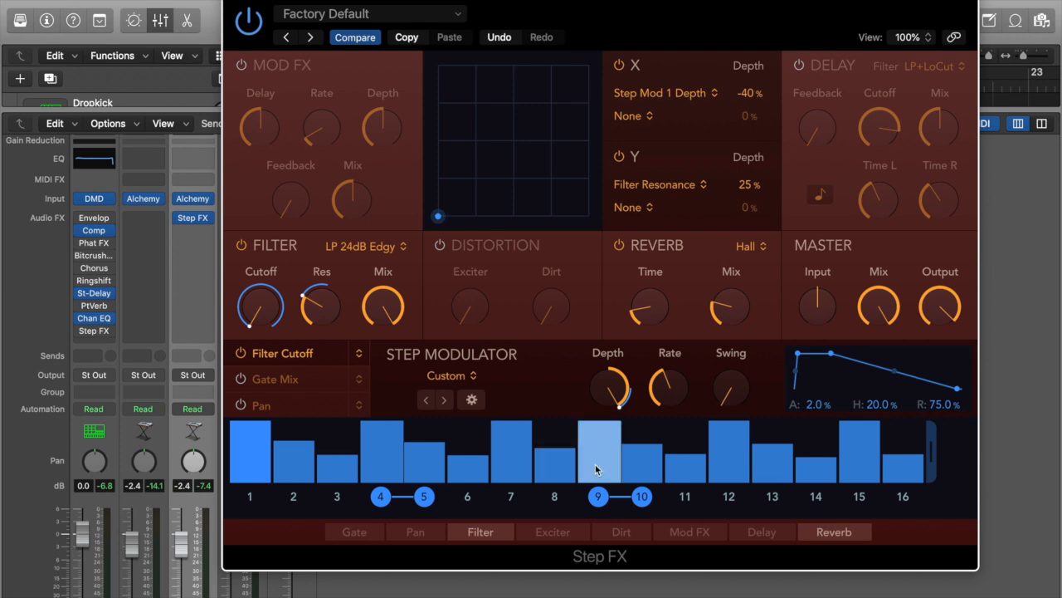
left_click(596, 473)
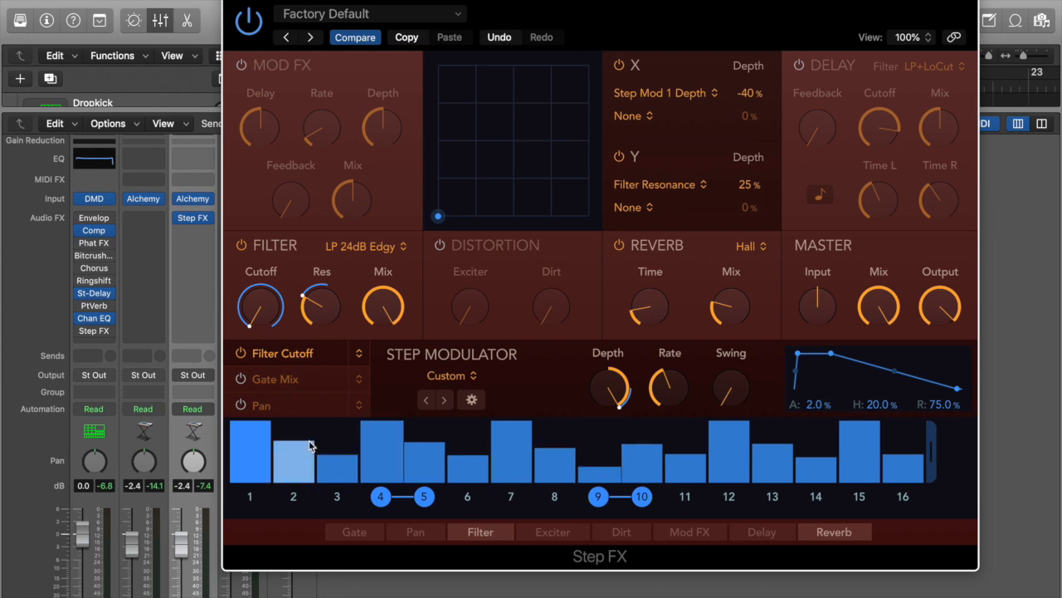
left_click(640, 424)
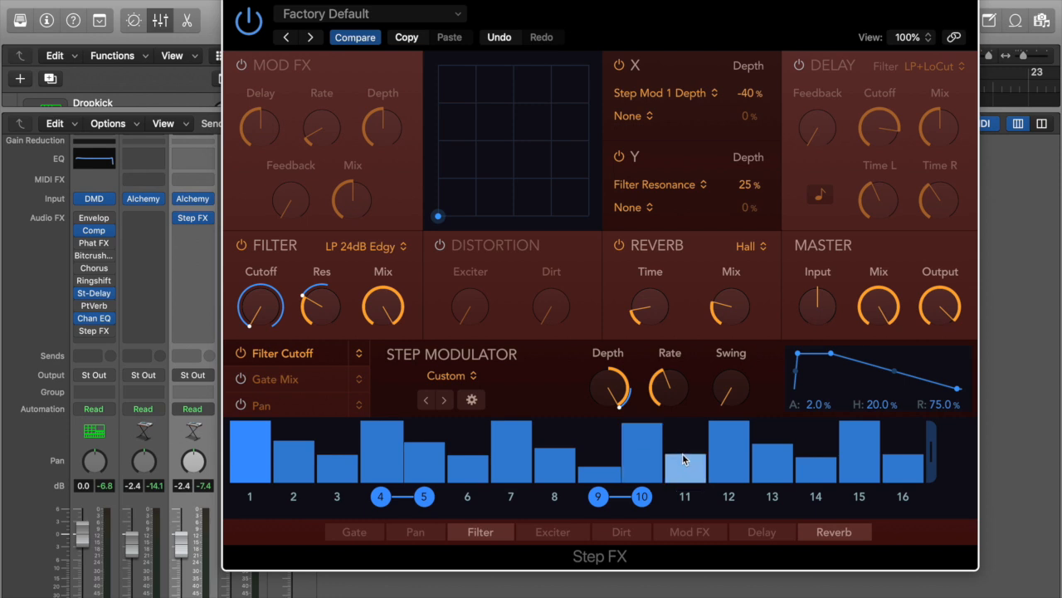
left_click(728, 461)
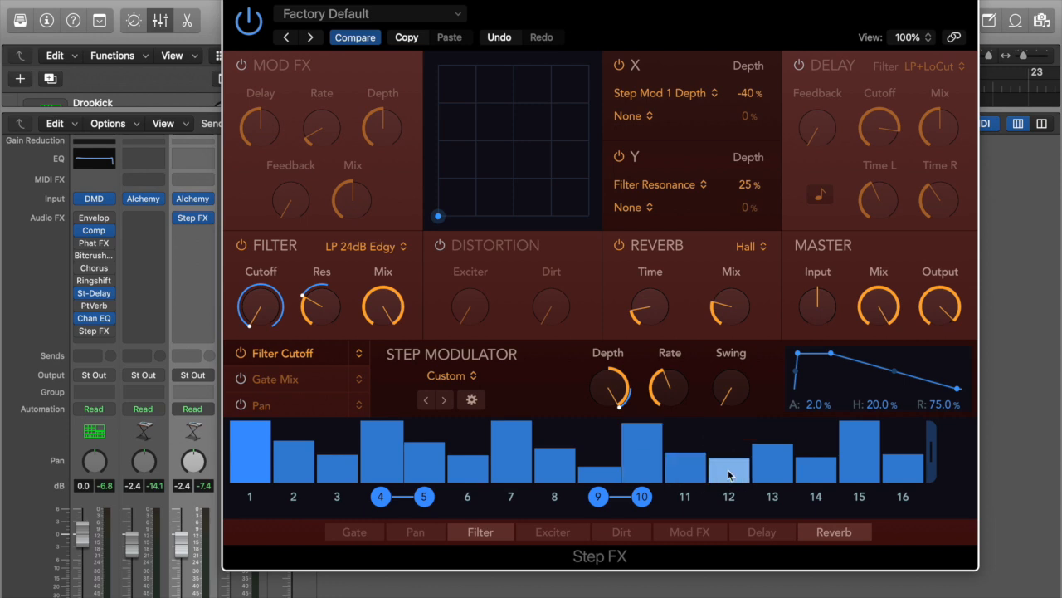
left_click(771, 424)
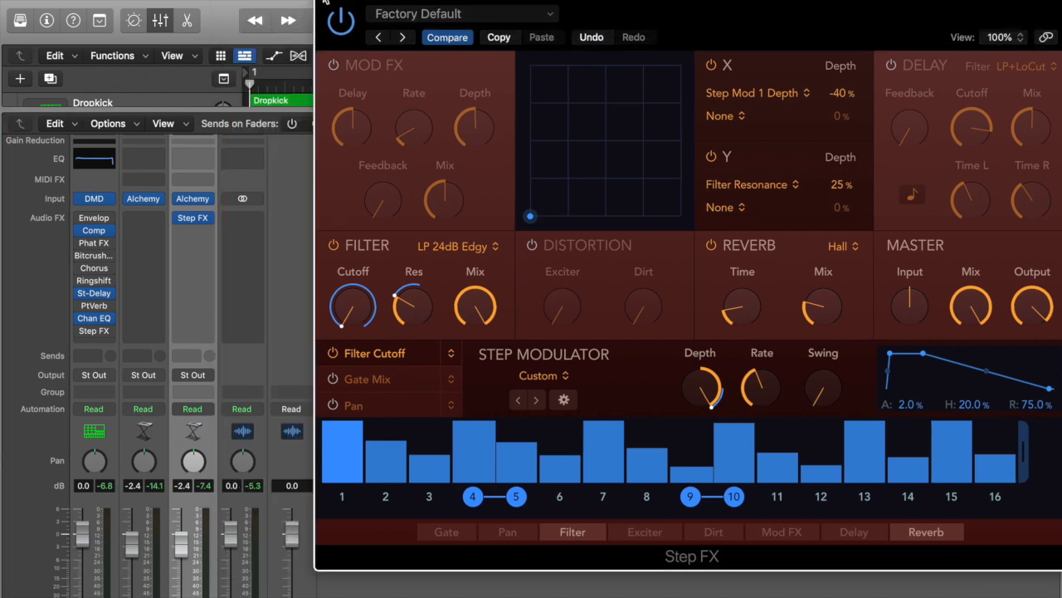
Close the Step FX window and the mixer, and play the arrangement from bar 1 to hear the modulated bass.
left_click(325, 2)
left_click(170, 17)
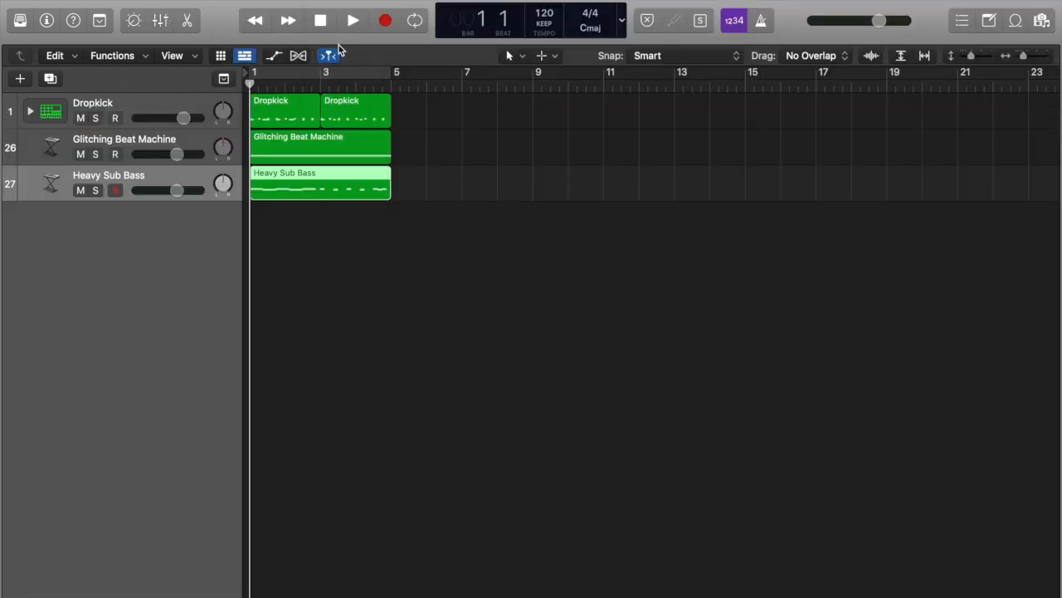
key("space")
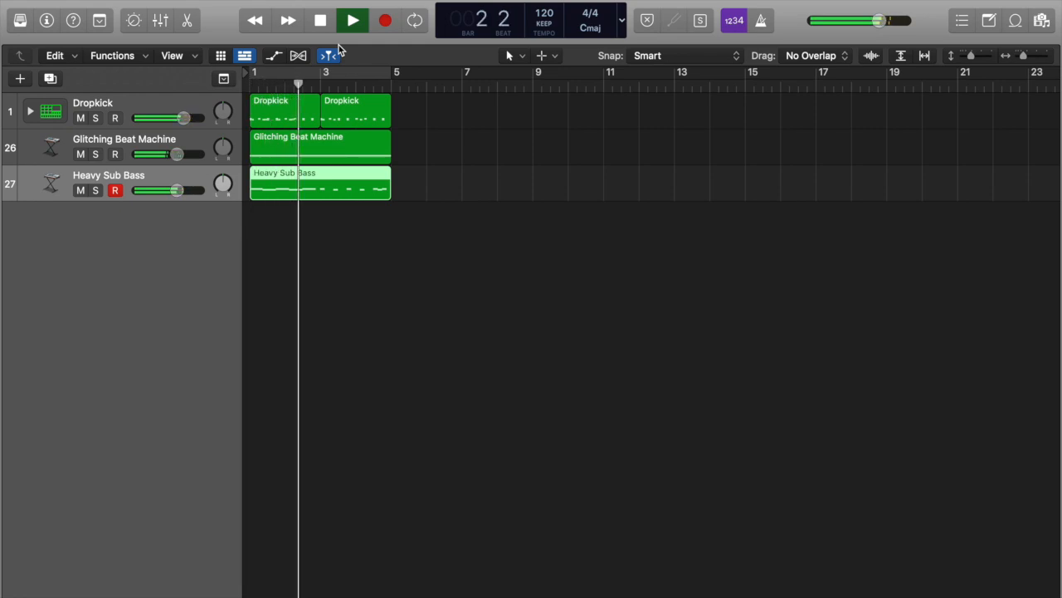
key("space")
Open the Heavy Sub Bass region for editing and lengthen the first four notes from bar 3 onward to 0 1 2 0 each.
left_click_drag(322, 81, 320, 83)
double_click(351, 180)
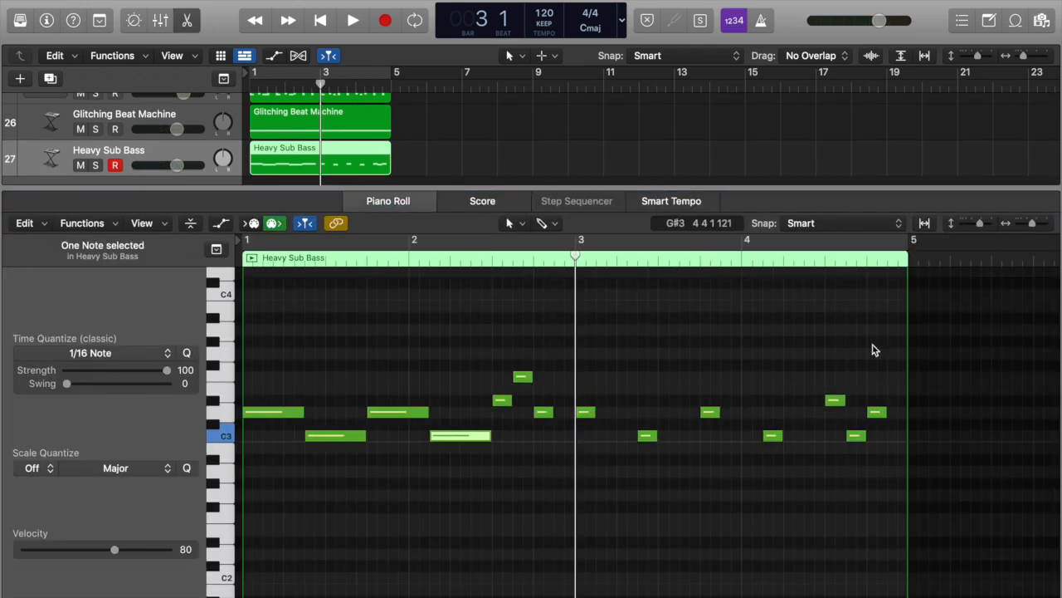
left_click_drag(578, 390, 786, 473)
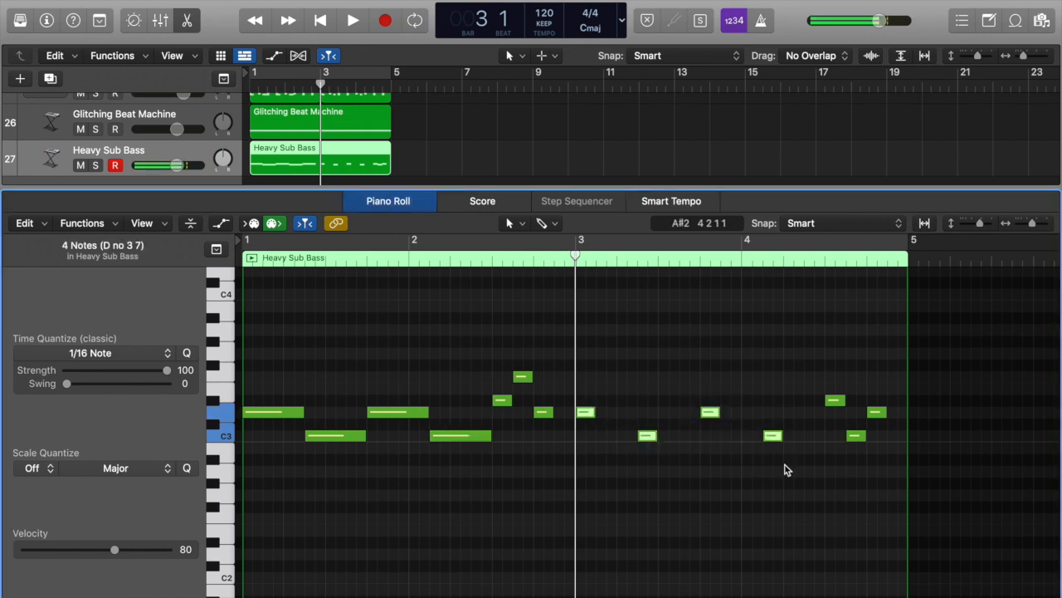
left_click_drag(778, 433, 822, 435)
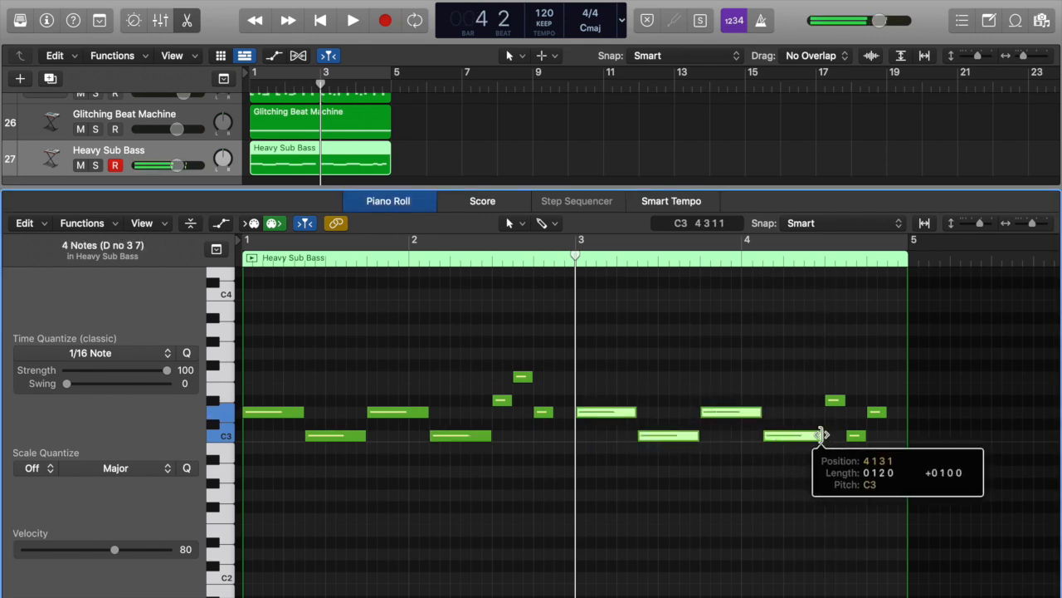
left_click(664, 329)
Extend the last D3 notes of bars 2 and 4 to their bar ends and play the bass line from the beginning.
left_click_drag(551, 412, 574, 411)
left_click_drag(884, 412, 906, 413)
left_click(322, 21)
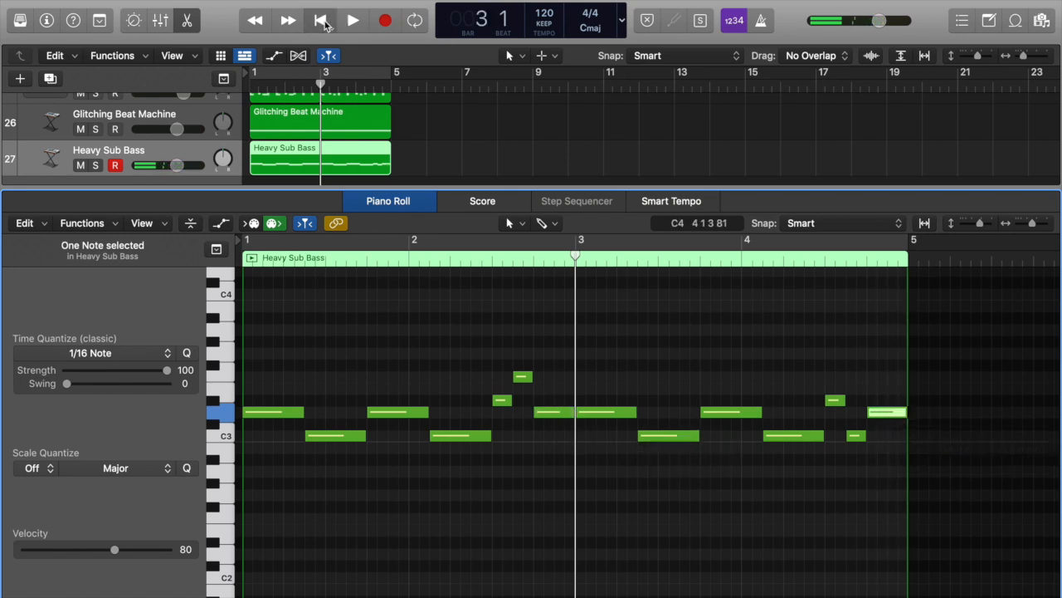
key("space")
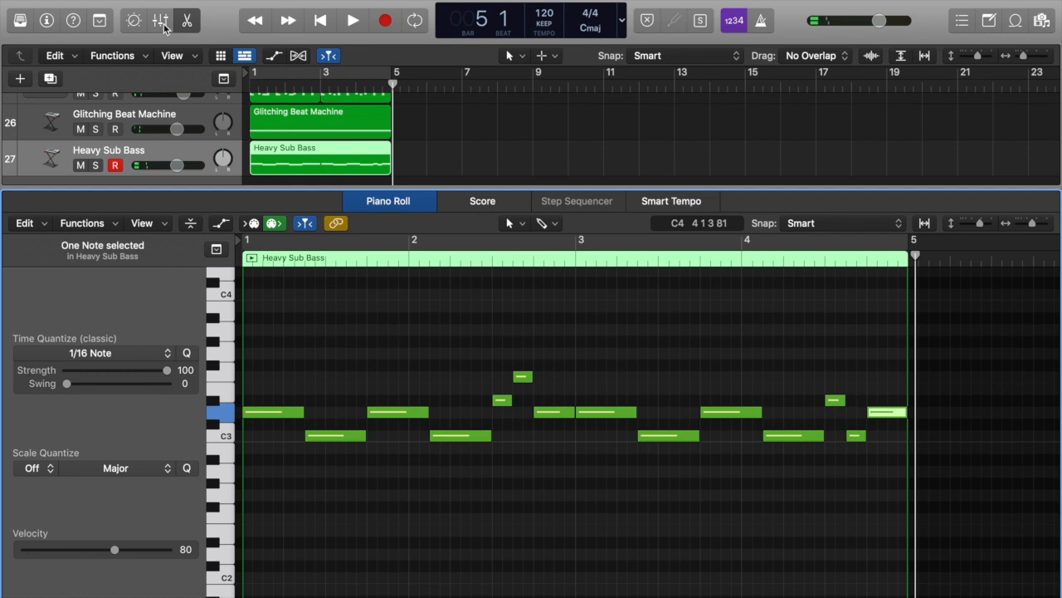
Reopen Step FX on the Heavy Sub Bass channel, raise the step modulator's rate above 1/8t, and hide the mixer.
left_click(161, 22)
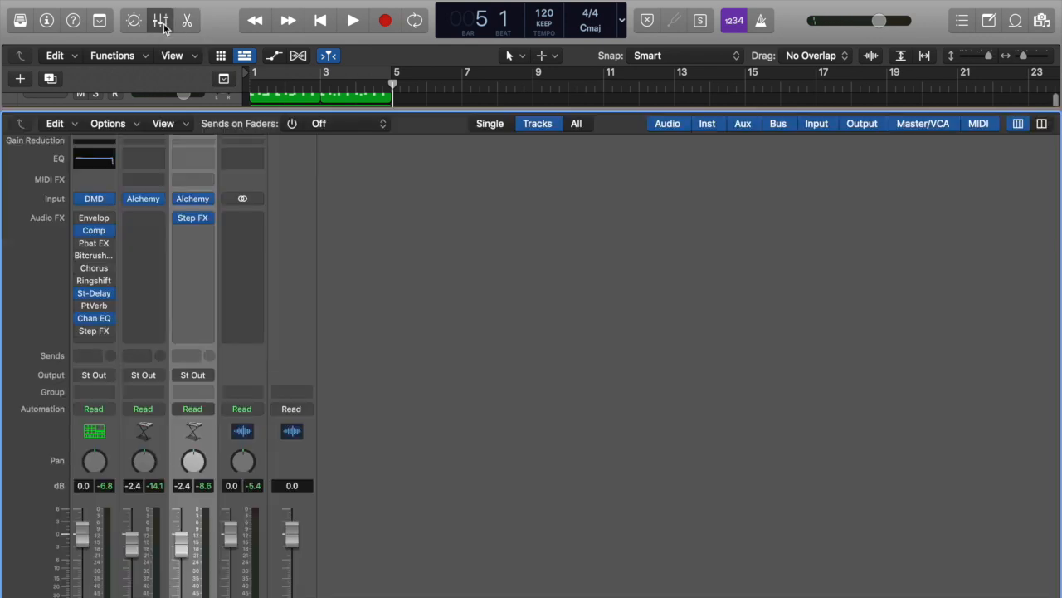
left_click(196, 219)
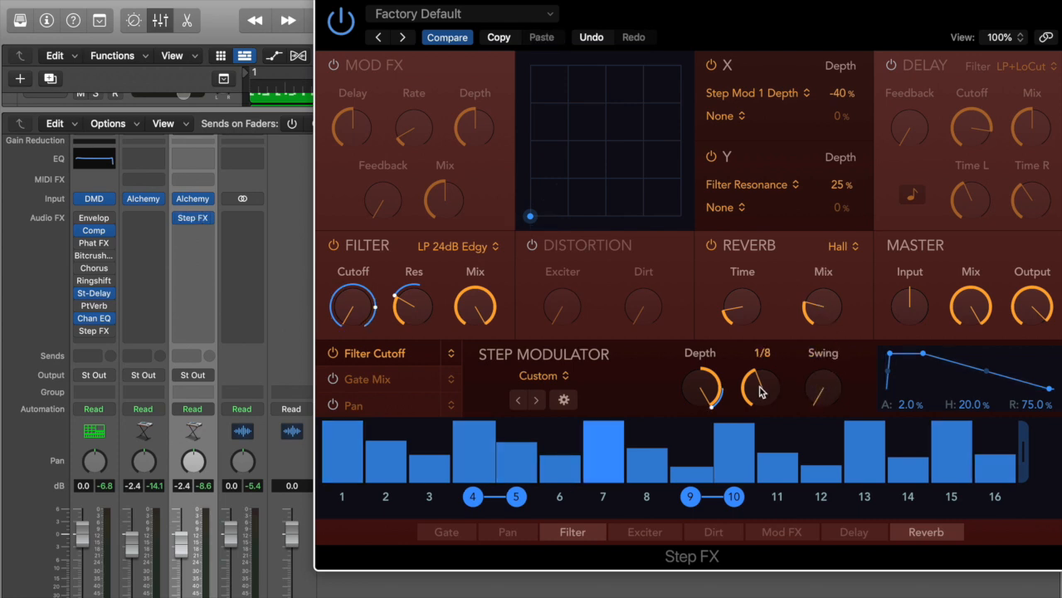
left_click_drag(754, 376, 752, 366)
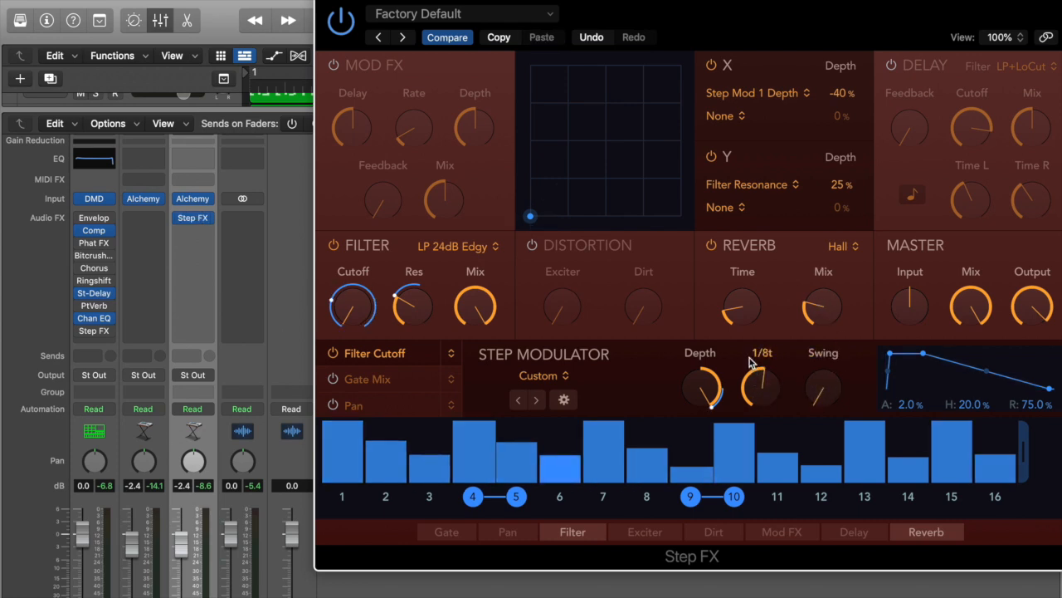
left_click(147, 15)
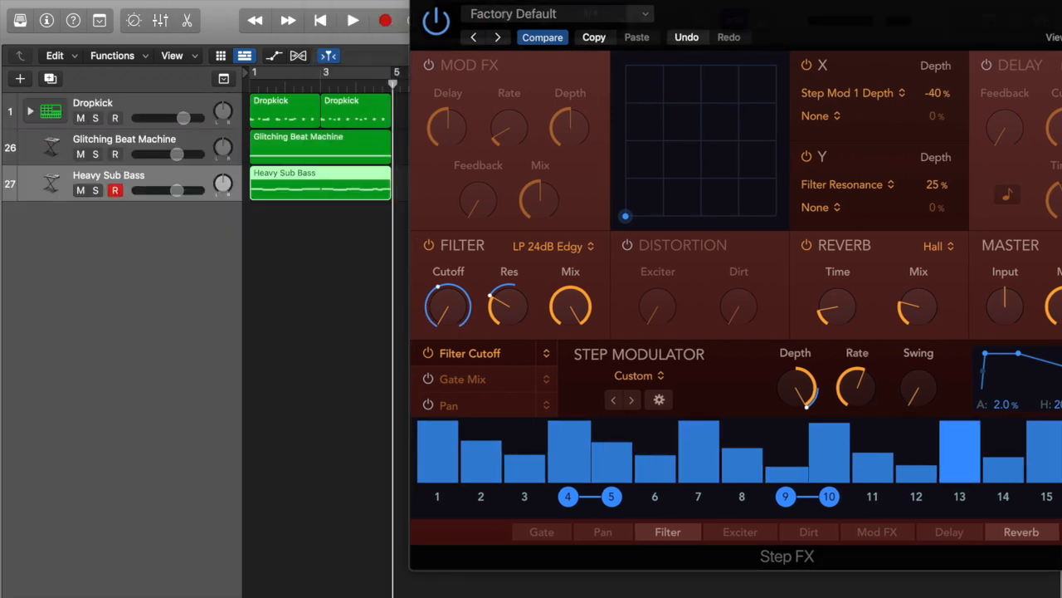